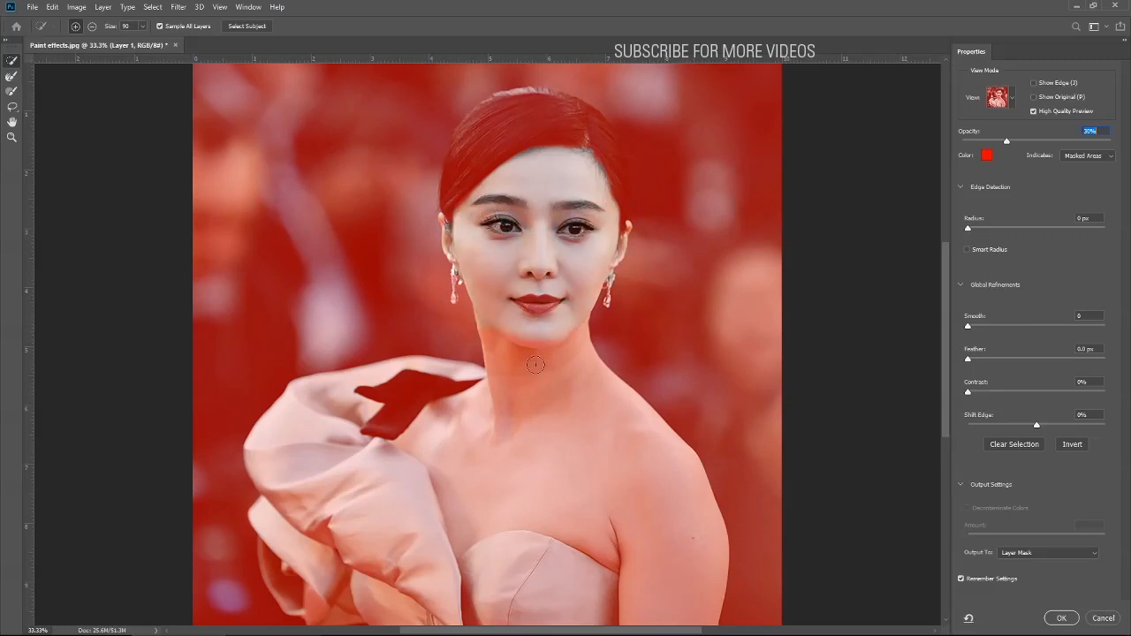
Add the woman's neck, shoulders, dress and hair to the selection with the Quick Selection tool
{"action": "mouse_move", "coordinate": [532, 365]}
{"action": "left_mouse_down"}
{"action": "mouse_move", "coordinate": [544, 422]}
{"action": "mouse_move", "coordinate": [616, 483]}
{"action": "mouse_move", "coordinate": [532, 533]}
{"action": "mouse_move", "coordinate": [534, 560]}
{"action": "mouse_move", "coordinate": [434, 543]}
{"action": "left_mouse_up"}
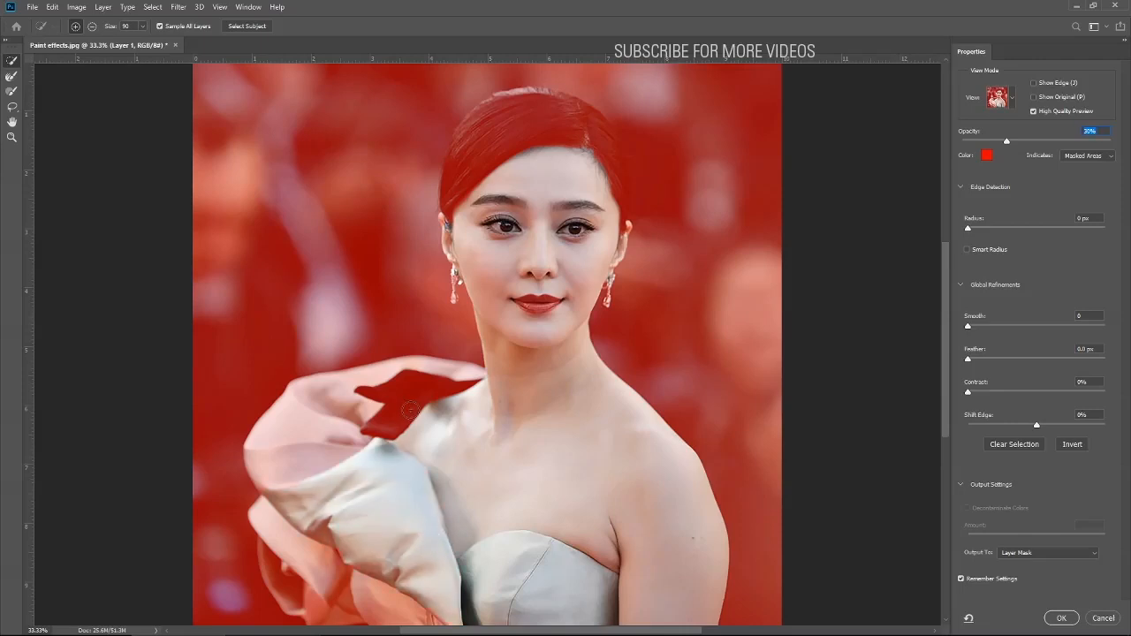
{"action": "left_click", "coordinate": [405, 408]}
{"action": "left_click", "coordinate": [319, 555]}
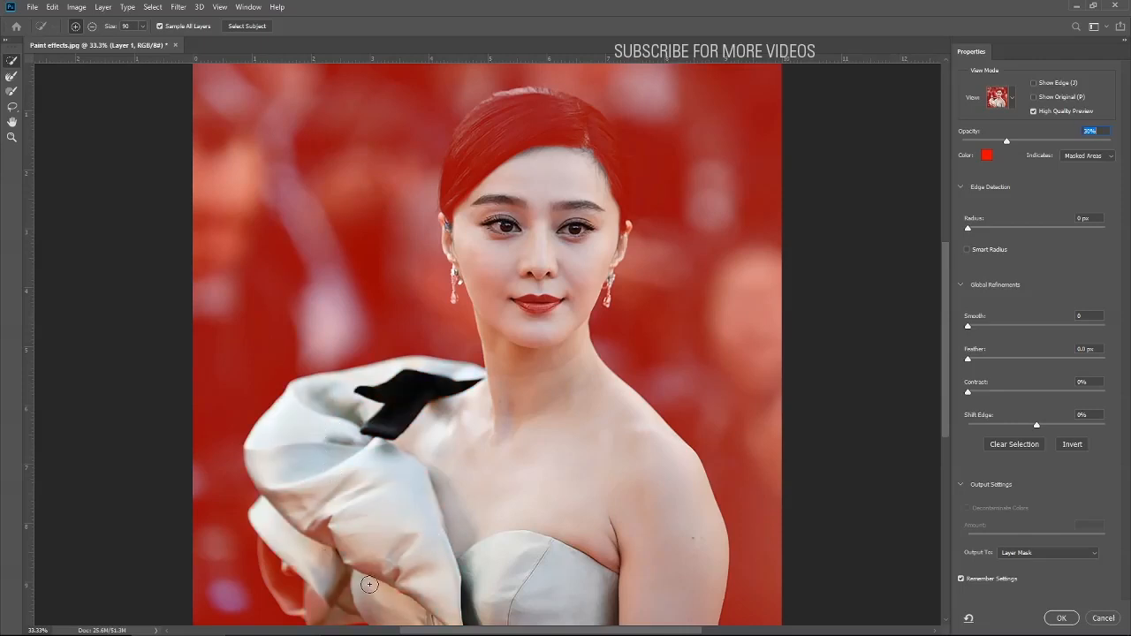
{"action": "left_click", "coordinate": [515, 139]}
{"action": "left_click_drag", "start_coordinate": [588, 136], "coordinate": [617, 211]}
{"action": "left_click_drag", "start_coordinate": [471, 129], "coordinate": [462, 144]}
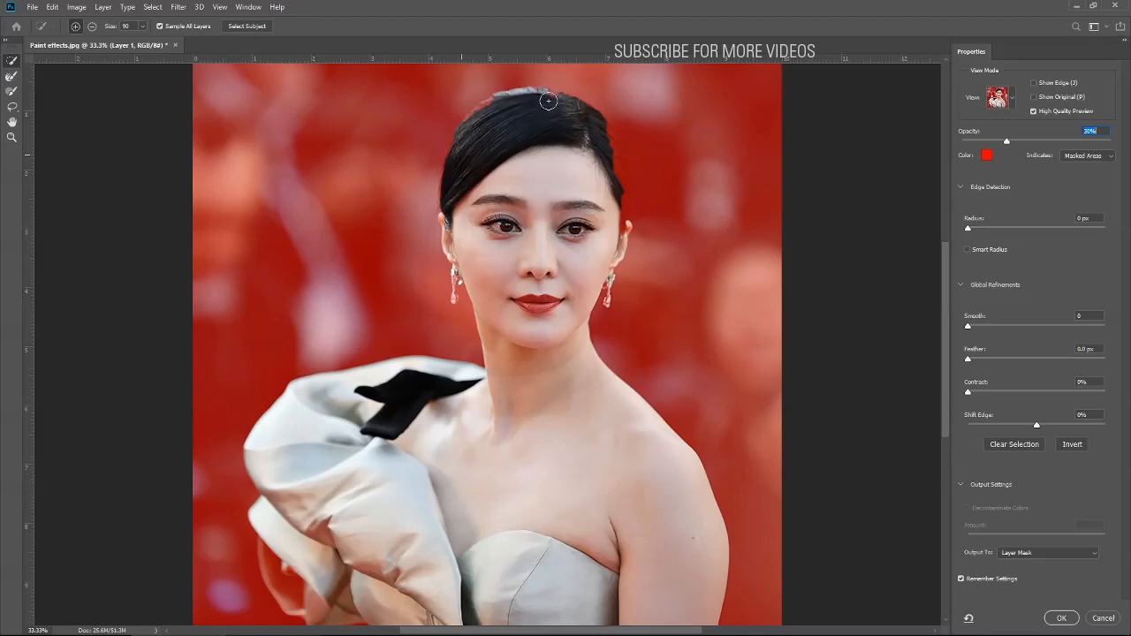
Add the missed hair along the upper outline of the head to the selection
{"action": "key", "text": "ctrl+plus"}
{"action": "key", "text": "ctrl+plus"}
{"action": "key", "text": "ctrl+plus"}
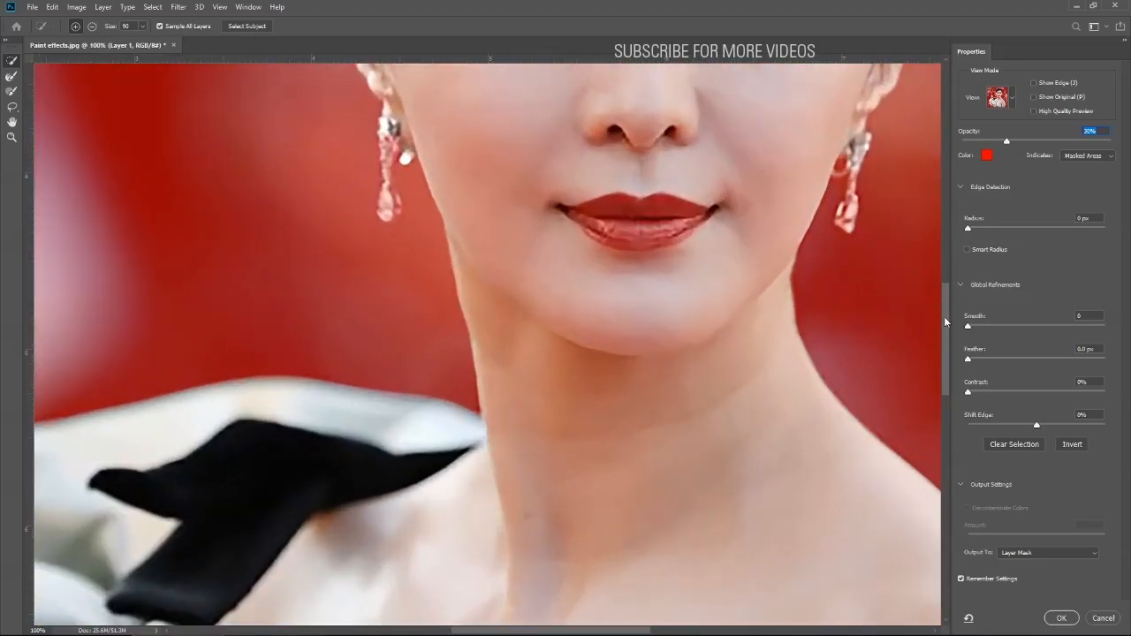
{"action": "left_click_drag", "start_coordinate": [946, 316], "coordinate": [955, 203]}
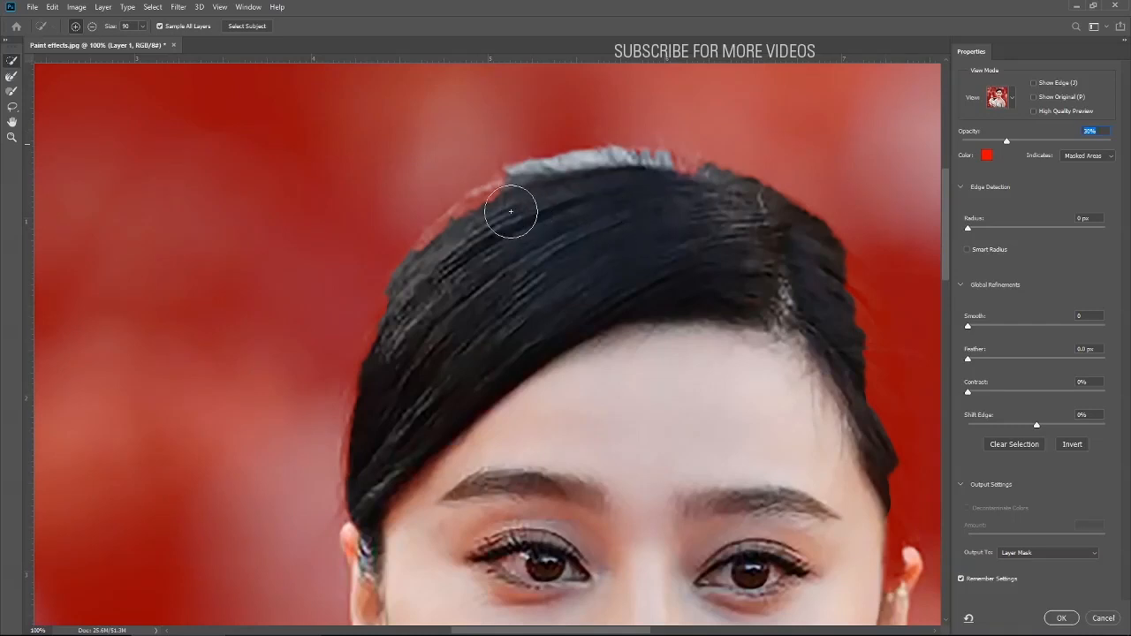
{"action": "left_click_drag", "start_coordinate": [498, 211], "coordinate": [466, 236]}
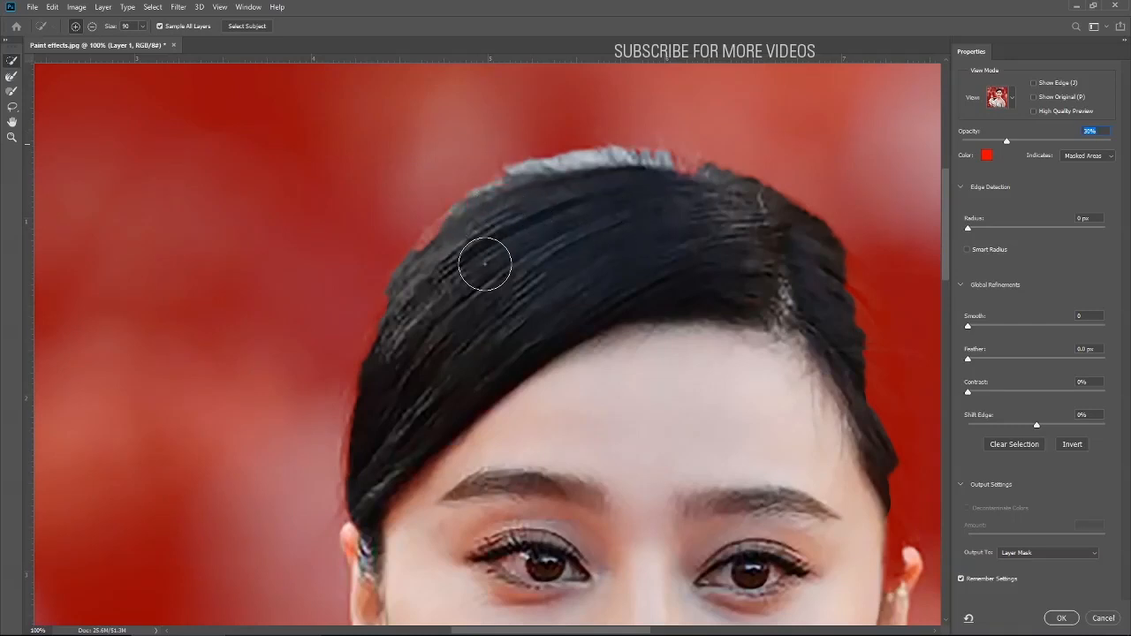
Paint the missing hair edges on the sides of the head, down to the ears, into the selection with the Brush tool
{"action": "left_click", "coordinate": [10, 91]}
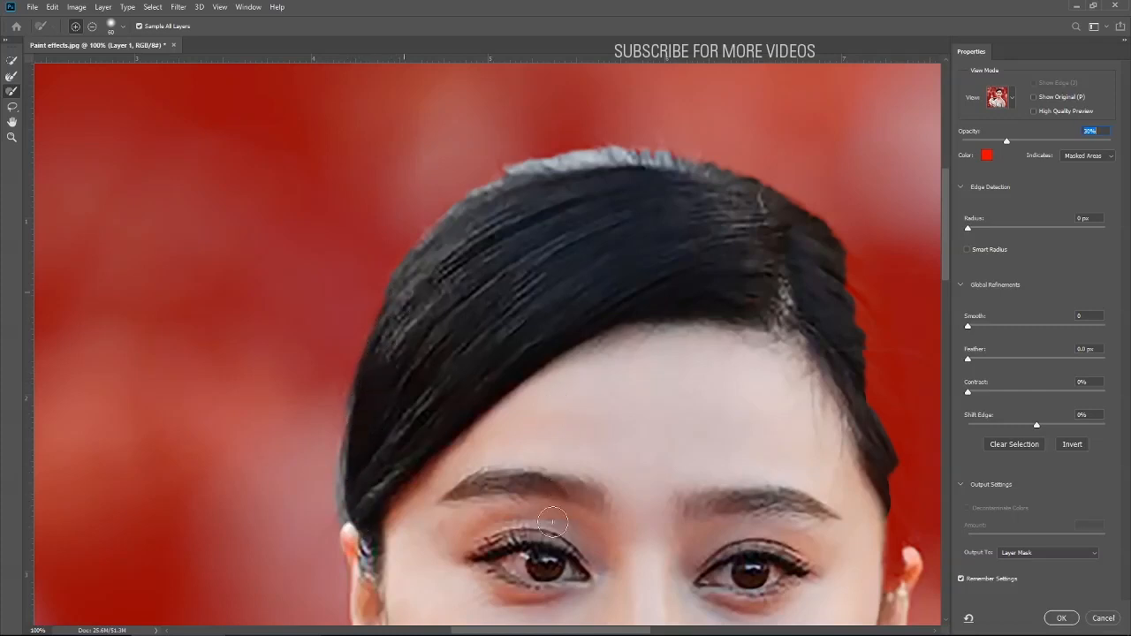
{"action": "left_click_drag", "start_coordinate": [545, 633], "coordinate": [601, 633]}
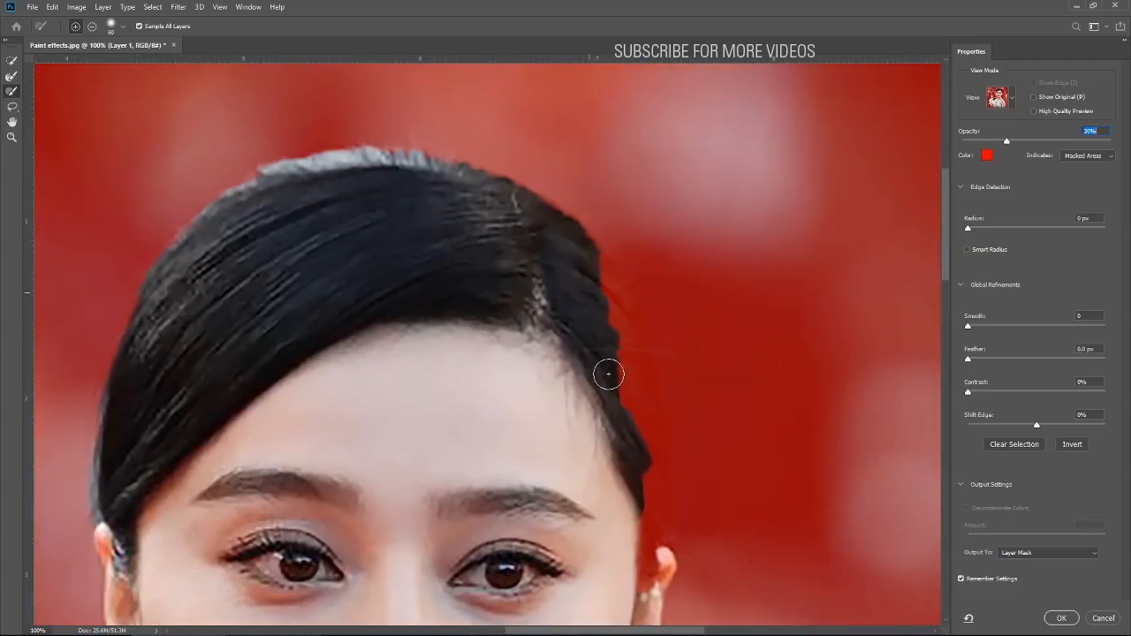
{"action": "left_click_drag", "start_coordinate": [610, 379], "coordinate": [642, 575]}
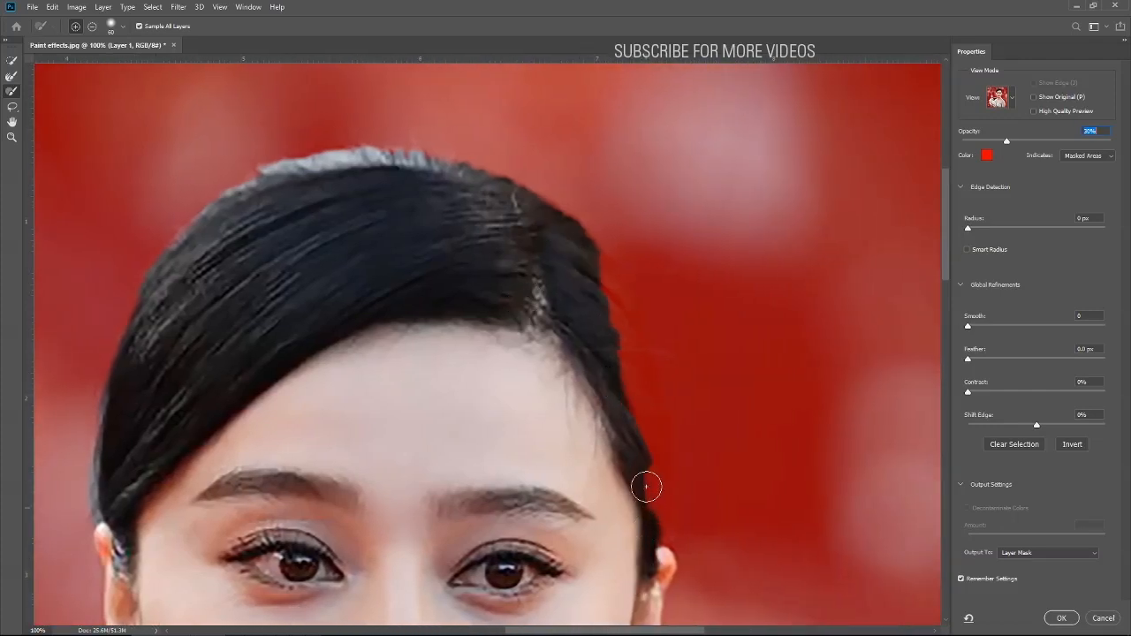
Lower the mask overlay opacity to 8% and touch up the selection along the upper hair edge
{"action": "left_click", "coordinate": [975, 142]}
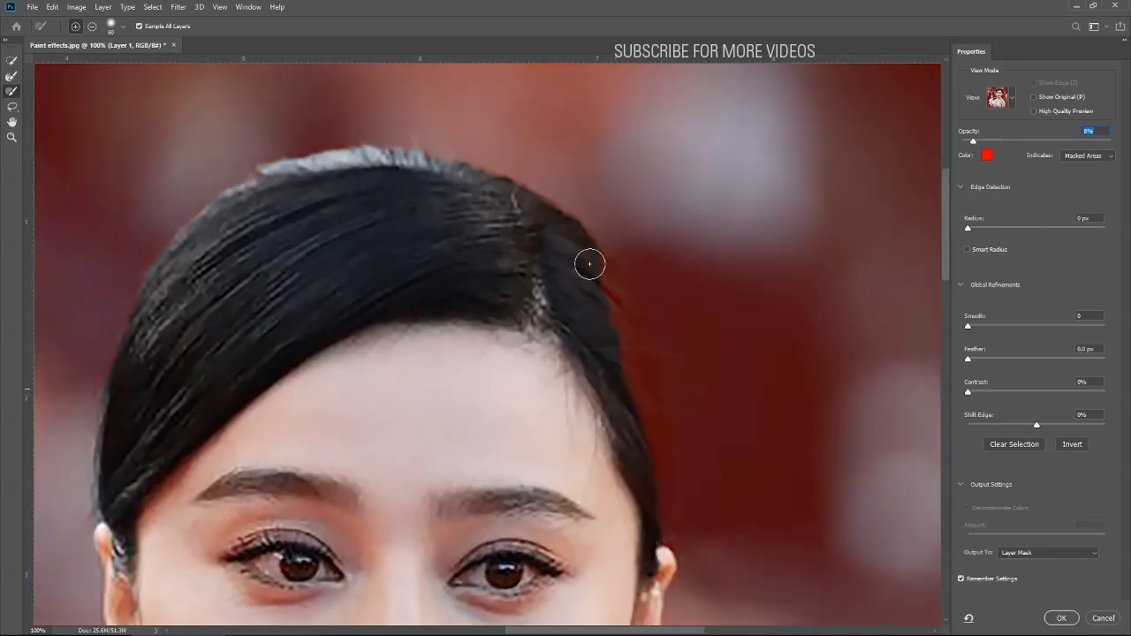
{"action": "mouse_move", "coordinate": [588, 265]}
{"action": "left_mouse_down"}
{"action": "mouse_move", "coordinate": [616, 334]}
{"action": "mouse_move", "coordinate": [657, 548]}
{"action": "mouse_move", "coordinate": [634, 395]}
{"action": "mouse_move", "coordinate": [595, 274]}
{"action": "mouse_move", "coordinate": [639, 387]}
{"action": "mouse_move", "coordinate": [652, 554]}
{"action": "mouse_move", "coordinate": [640, 355]}
{"action": "mouse_move", "coordinate": [548, 228]}
{"action": "left_mouse_up"}
{"action": "scroll", "coordinate": [547, 229], "scroll_direction": "down", "scroll_amount": 5}
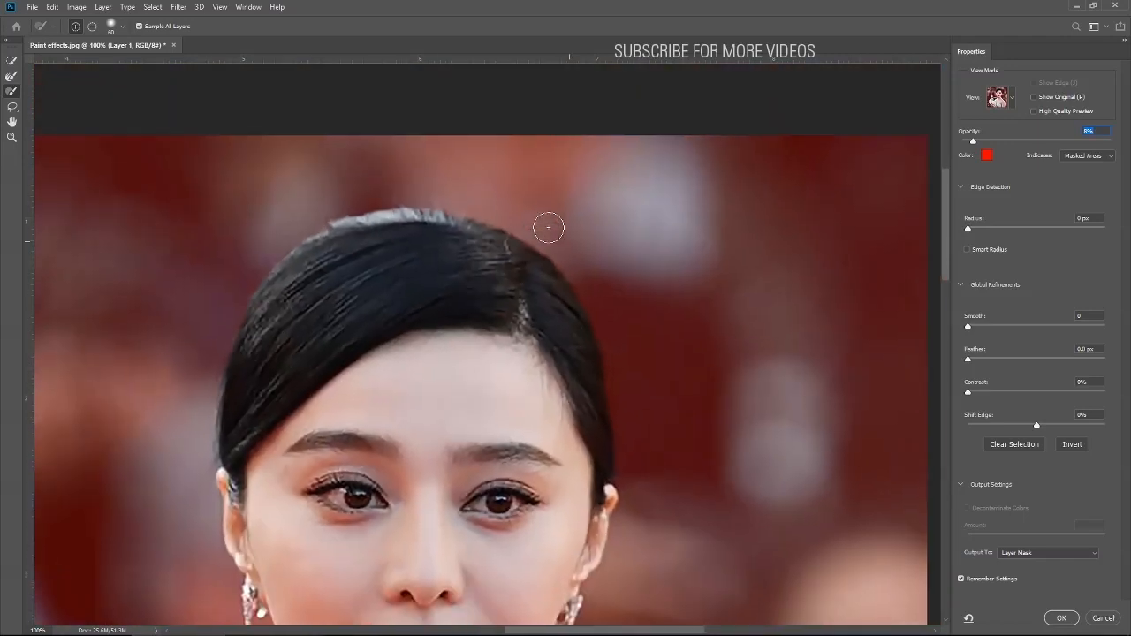
{"action": "scroll", "coordinate": [548, 228], "scroll_direction": "down", "scroll_amount": 3}
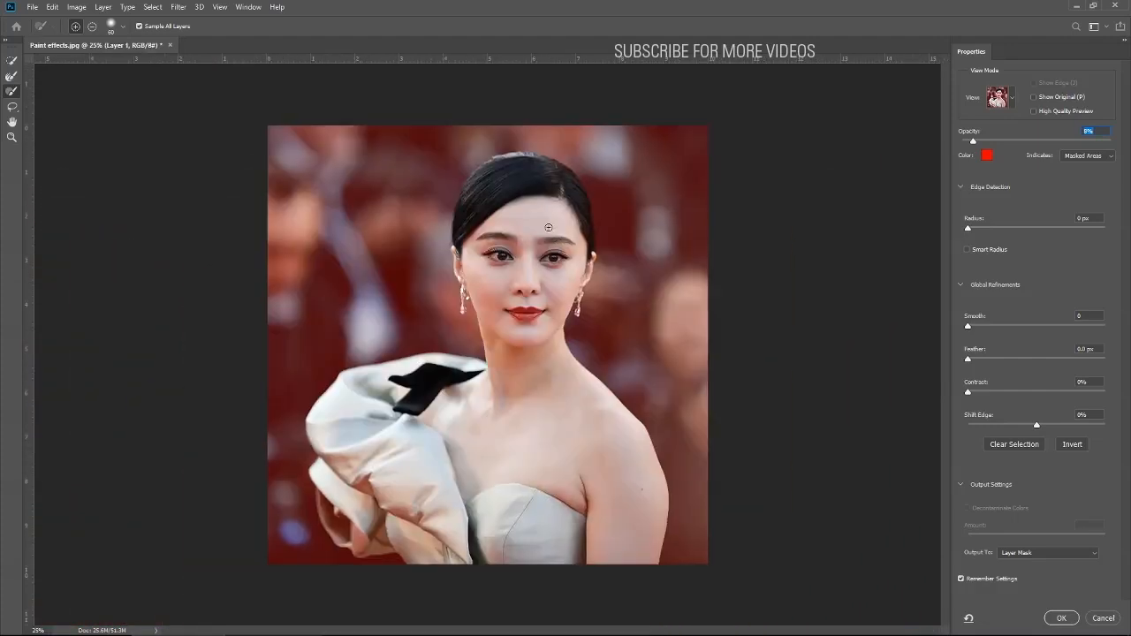
{"action": "scroll", "coordinate": [548, 228], "scroll_direction": "up", "scroll_amount": 3}
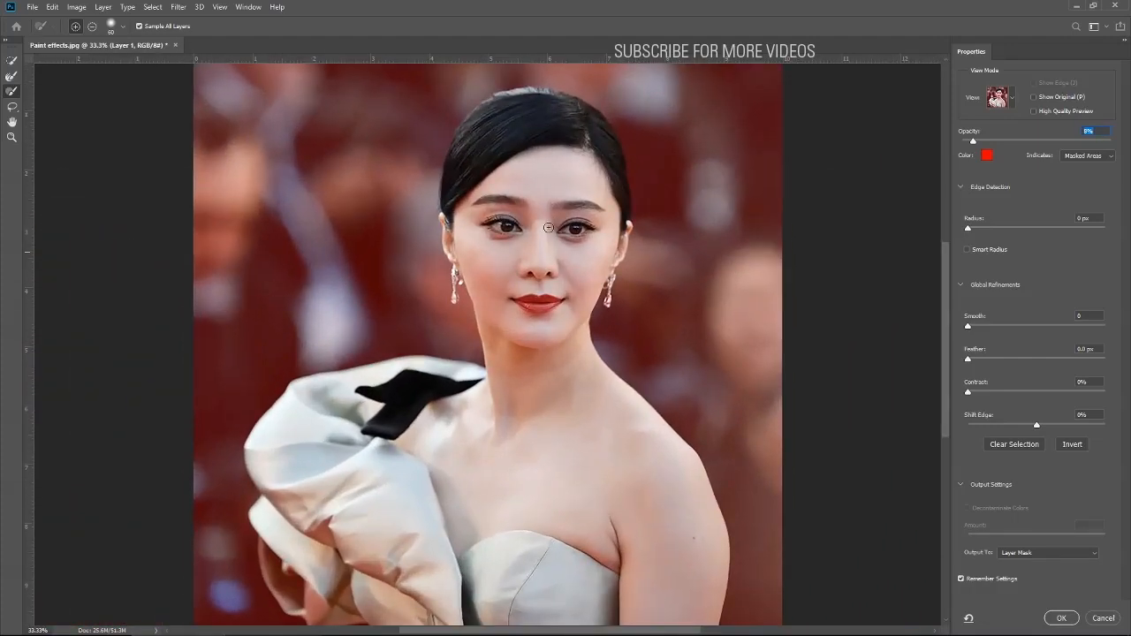
Turn on High Quality Preview with 38% overlay opacity, and output the selection as a layer mask
{"action": "left_click", "coordinate": [1071, 109]}
{"action": "left_click", "coordinate": [1018, 140]}
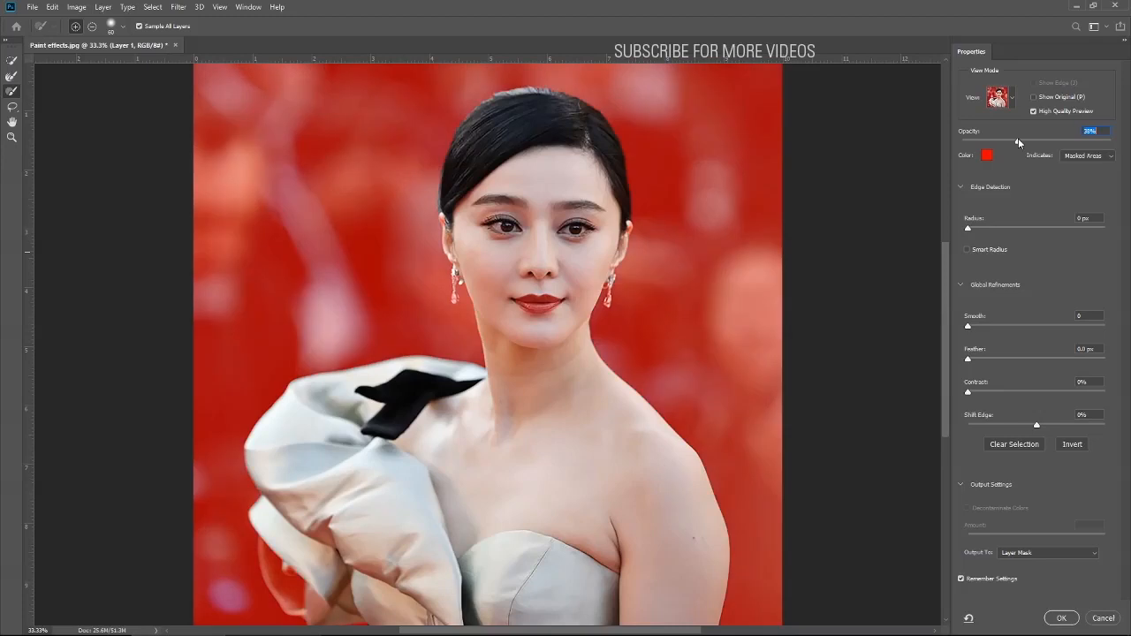
{"action": "left_click", "coordinate": [1061, 618]}
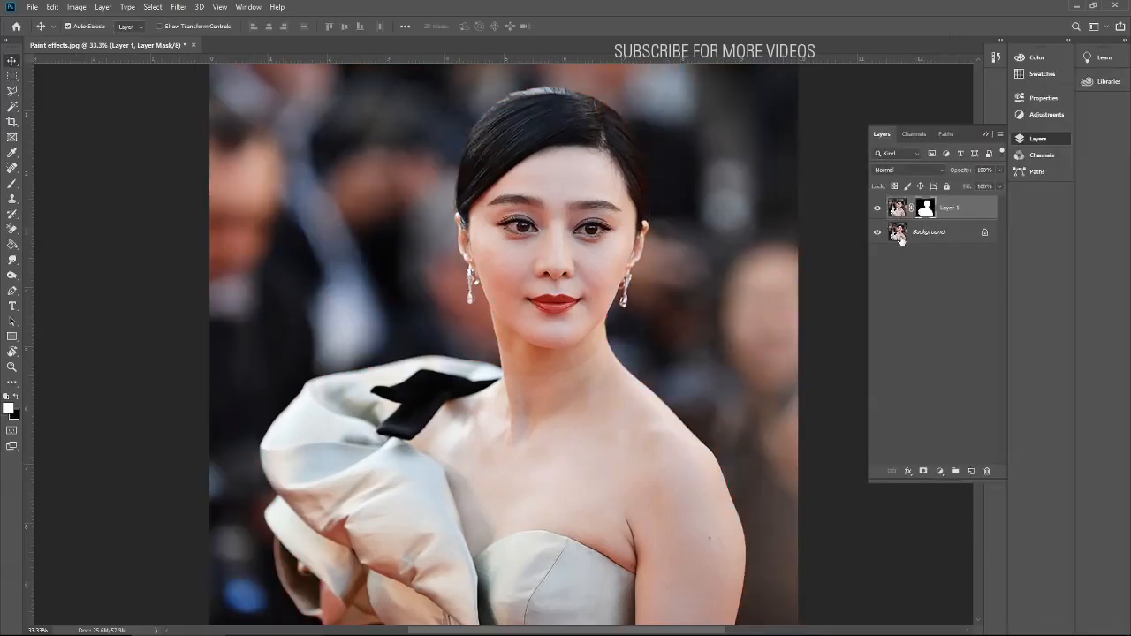
Create a new layer directly above the Background layer and fill it with white
{"action": "left_click", "coordinate": [900, 233]}
{"action": "left_click", "coordinate": [970, 470]}
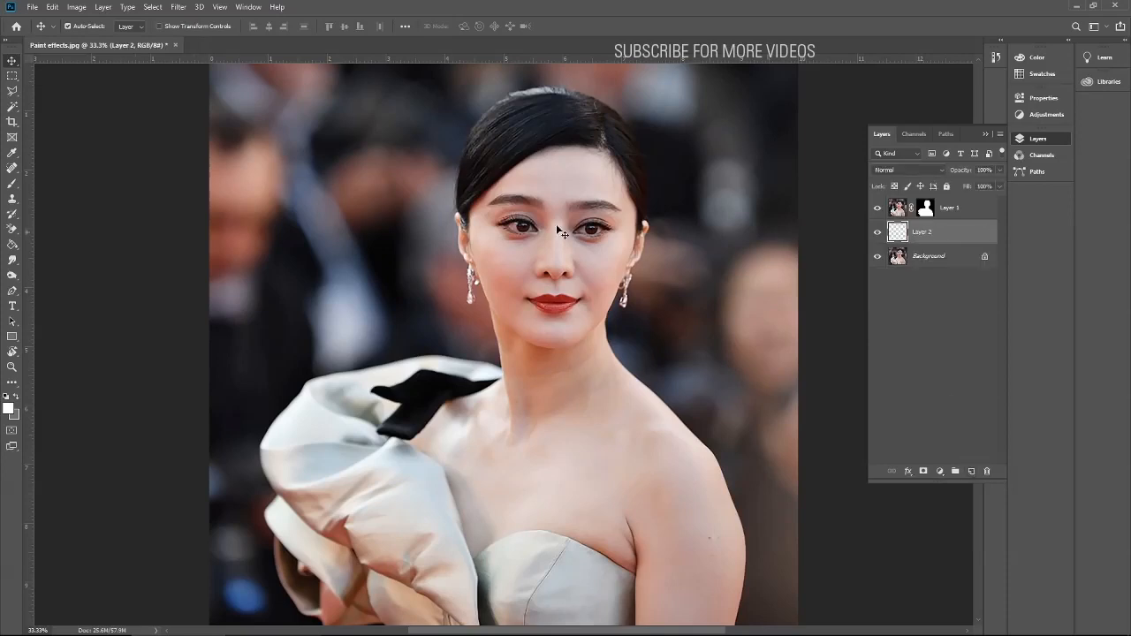
{"action": "left_click", "coordinate": [12, 244]}
{"action": "left_click", "coordinate": [375, 203]}
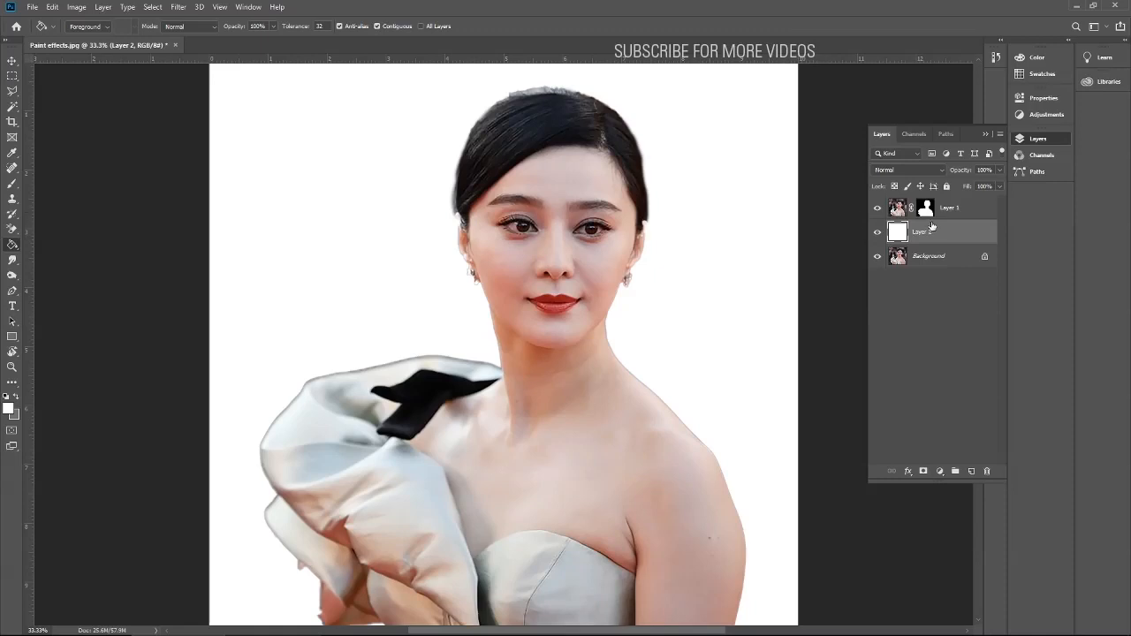
Convert the masked Layer 1 to a smart object
{"action": "left_click", "coordinate": [897, 209]}
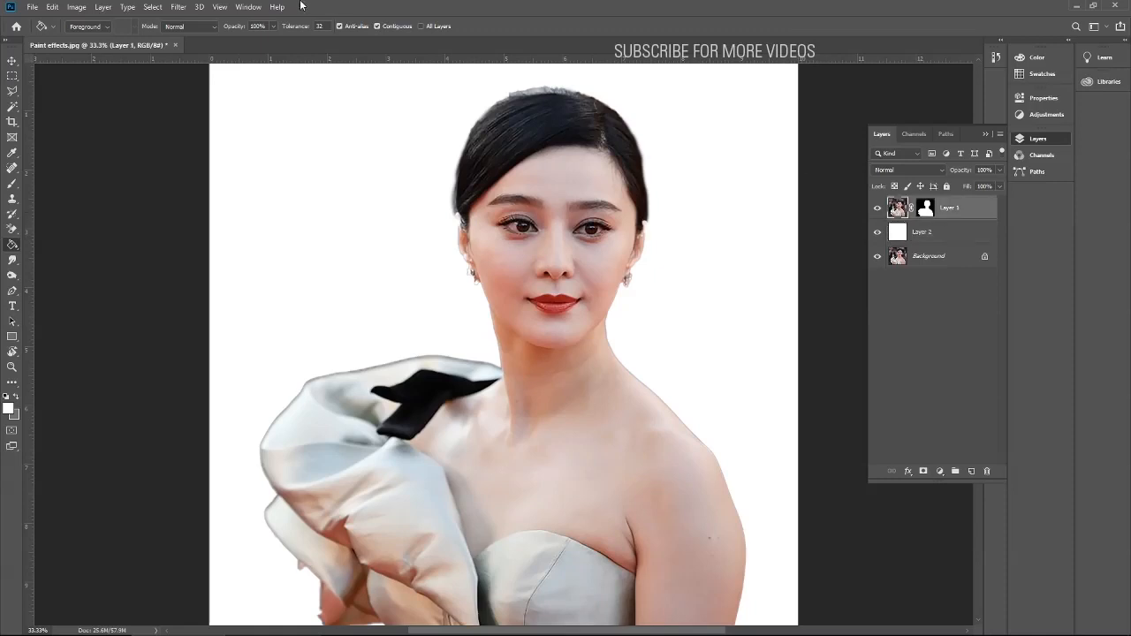
{"action": "left_click", "coordinate": [104, 7]}
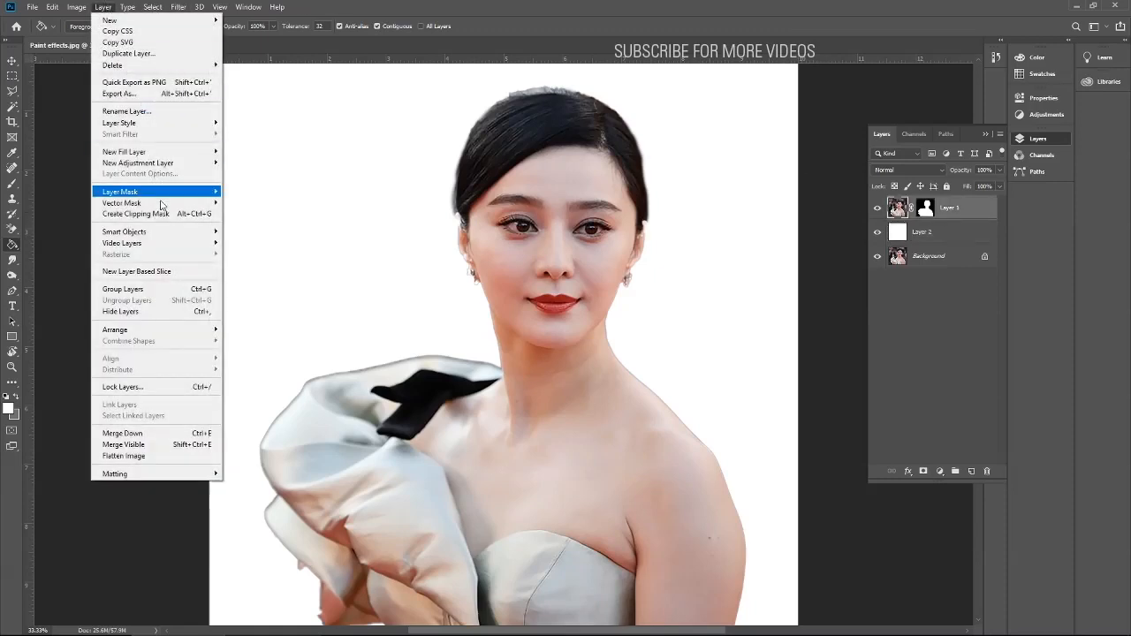
{"action": "mouse_move", "coordinate": [170, 235]}
{"action": "left_click", "coordinate": [235, 233]}
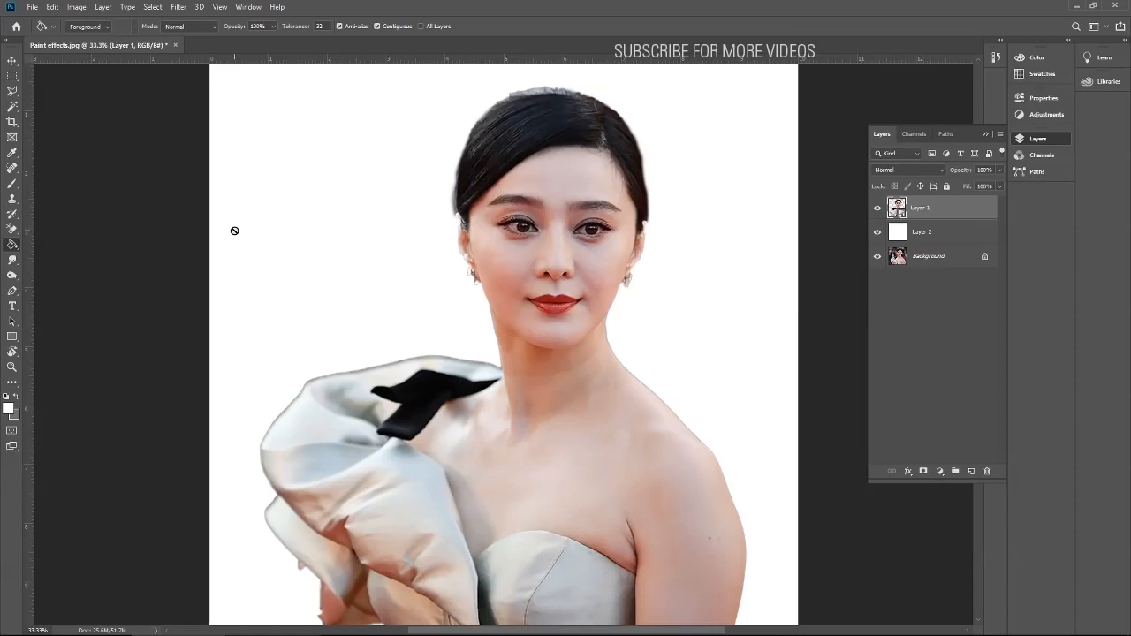
Start the Oil Paint filter on Layer 1 and set its Bristle Detail to 7.2 and Shine to 0.1
{"action": "left_click", "coordinate": [178, 7]}
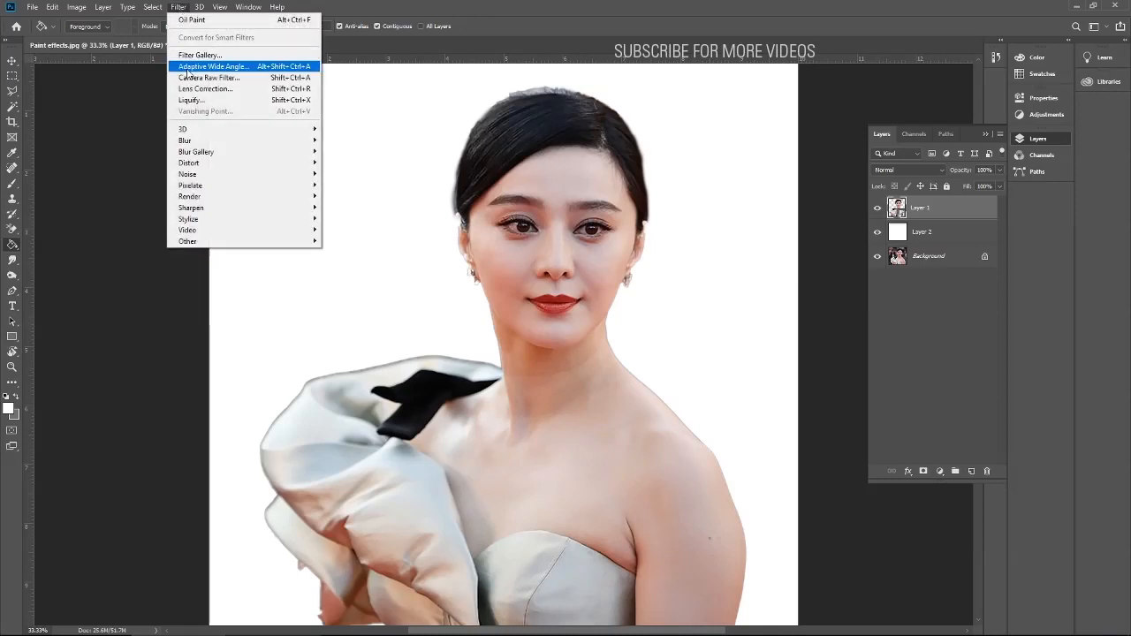
{"action": "mouse_move", "coordinate": [222, 220]}
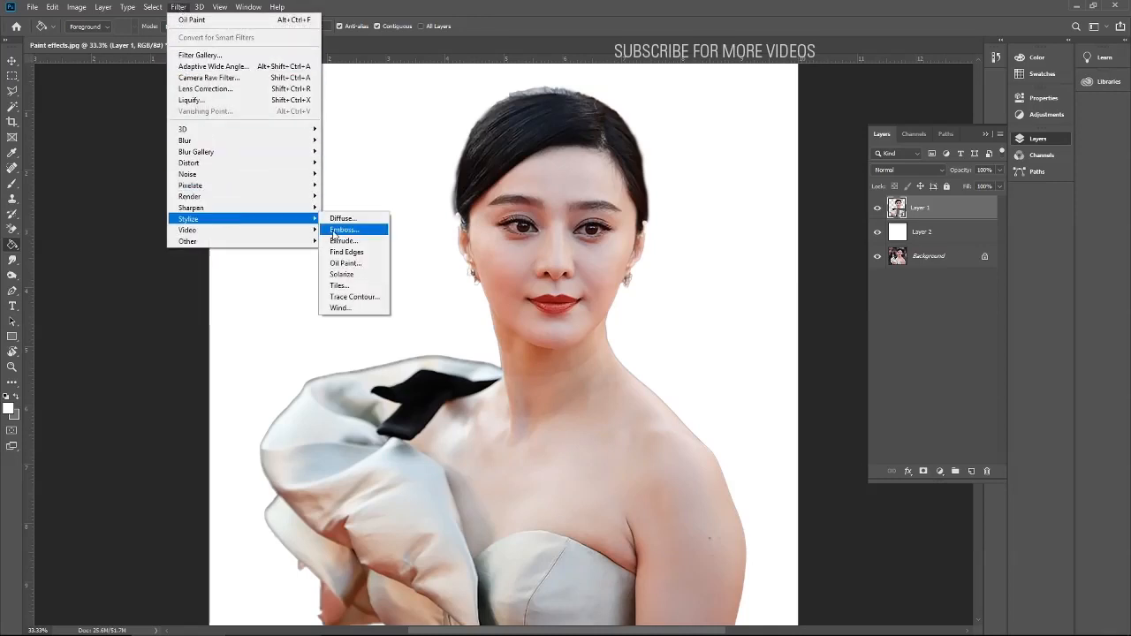
{"action": "left_click", "coordinate": [343, 263]}
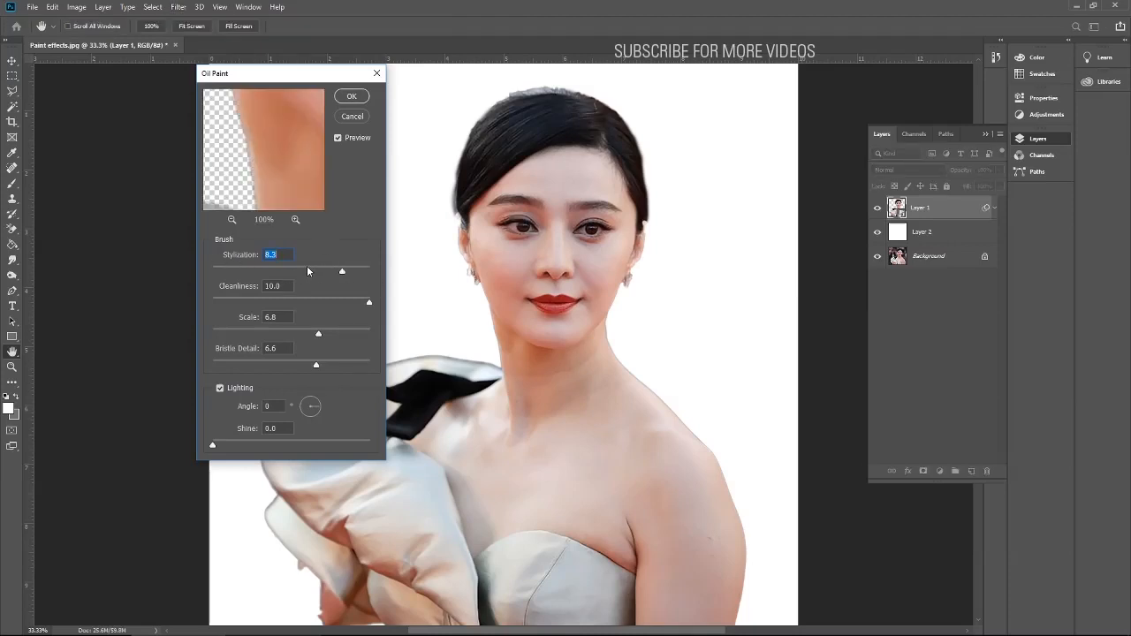
{"action": "left_click", "coordinate": [320, 267]}
{"action": "left_click", "coordinate": [324, 297]}
{"action": "left_click_drag", "start_coordinate": [304, 364], "coordinate": [326, 366]}
{"action": "left_click", "coordinate": [287, 427]}
Set the Oil Paint Stylization to 8, Cleanliness to 9 and Scale to 8, apply the filter and recheck its settings
{"action": "left_click_drag", "start_coordinate": [320, 270], "coordinate": [325, 273]}
{"action": "type", "text": "8"}
{"action": "left_click", "coordinate": [252, 286]}
{"action": "type", "text": "9"}
{"action": "key", "text": "Tab"}
{"action": "type", "text": "8"}
{"action": "left_click", "coordinate": [351, 95]}
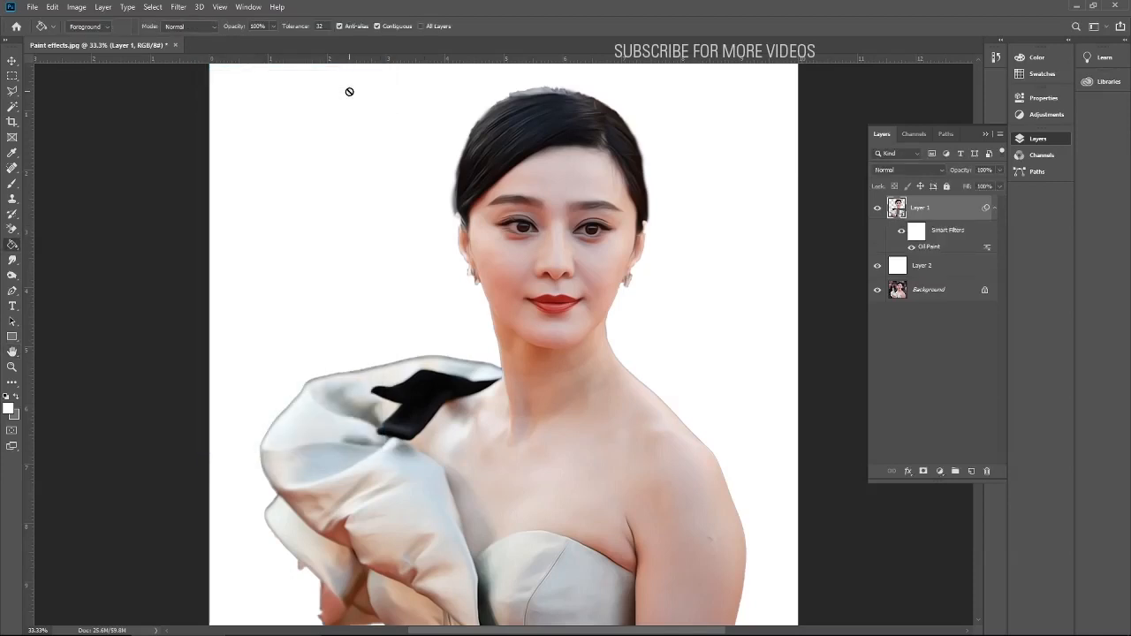
{"action": "double_click", "coordinate": [934, 251]}
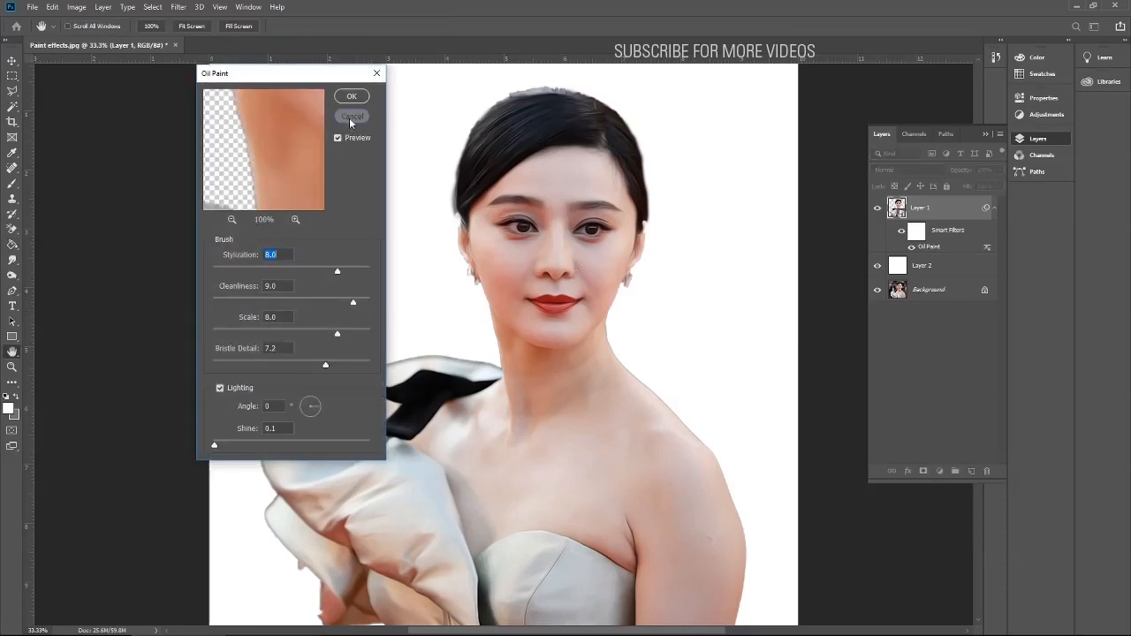
{"action": "left_click", "coordinate": [351, 117]}
Duplicate Layer 1 and delete the filter mask and smart filters from the copy
{"action": "left_click_drag", "start_coordinate": [896, 211], "coordinate": [973, 471]}
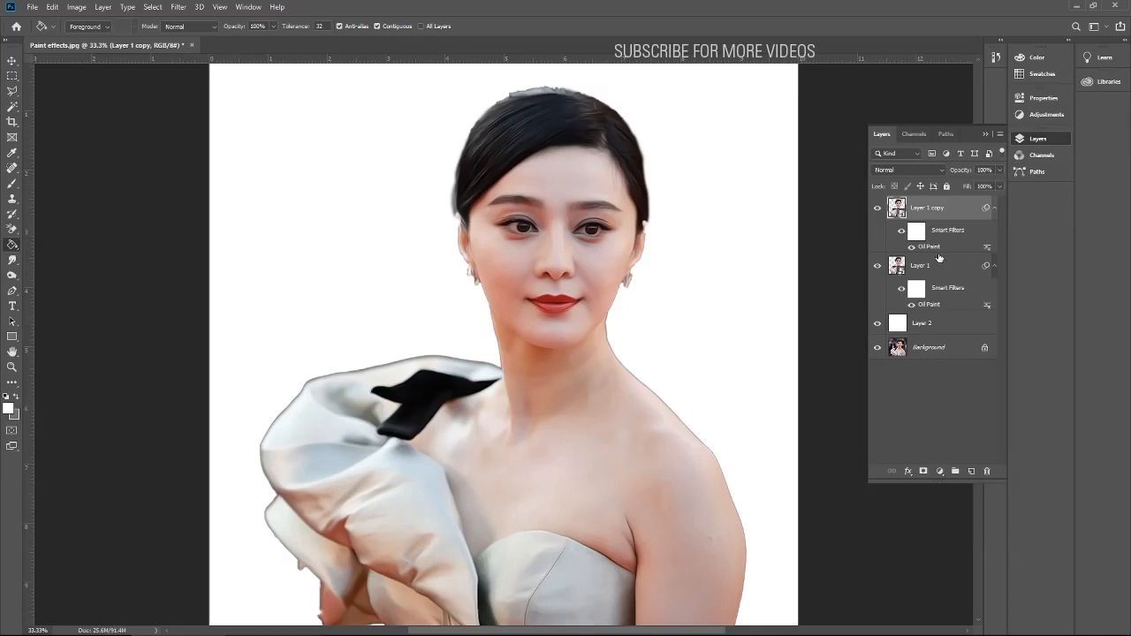
{"action": "mouse_move", "coordinate": [917, 233]}
{"action": "left_mouse_down"}
{"action": "mouse_move", "coordinate": [999, 467]}
{"action": "mouse_move", "coordinate": [988, 473]}
{"action": "left_mouse_up"}
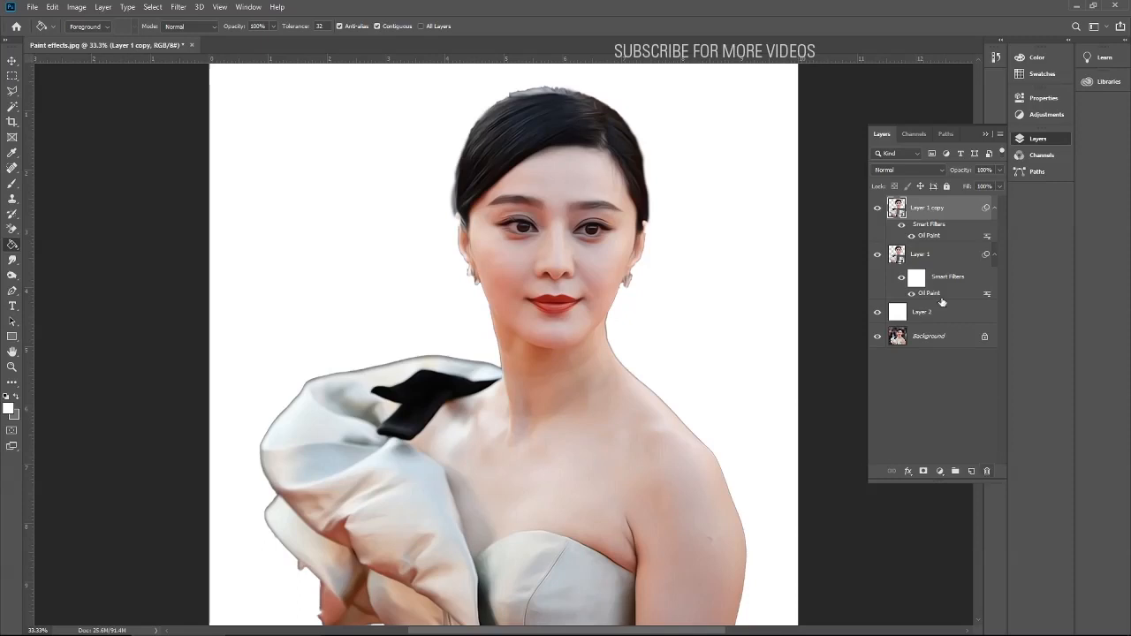
{"action": "left_click_drag", "start_coordinate": [932, 229], "coordinate": [987, 473]}
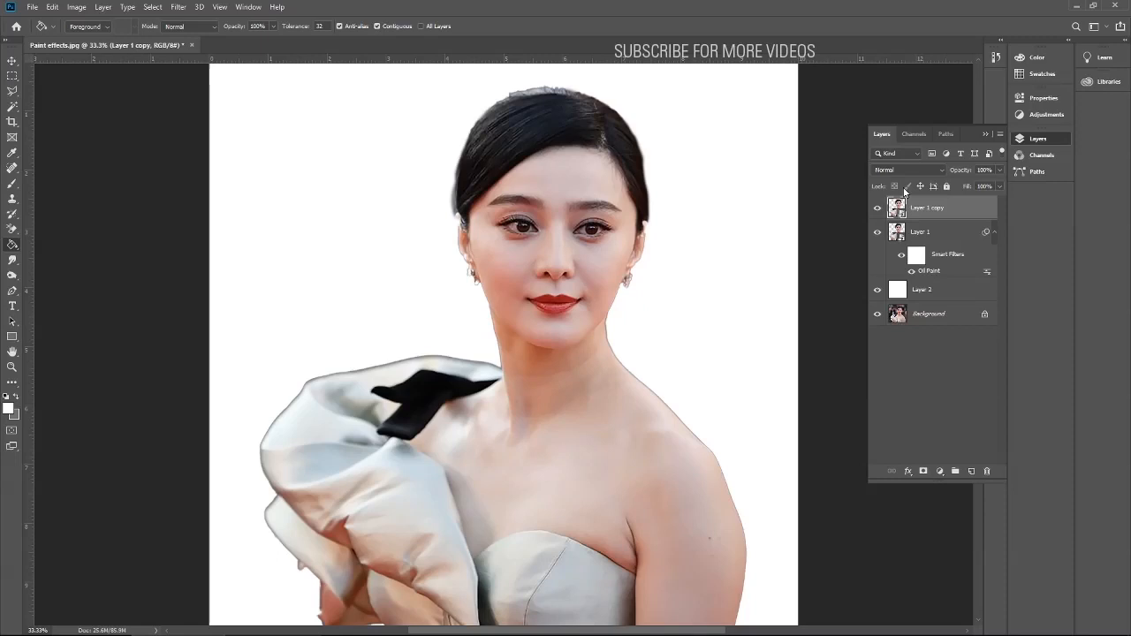
Compare the image with and without Layer 1 copy, then duplicate that layer and hide the new duplicate
{"action": "left_click", "coordinate": [877, 208]}
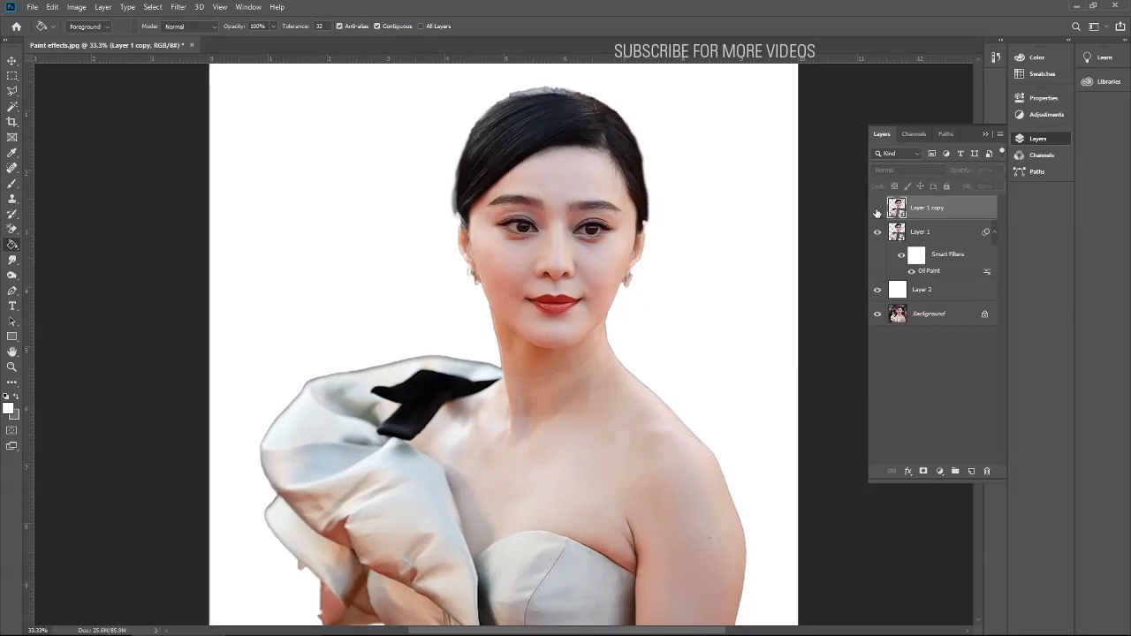
{"action": "left_click", "coordinate": [877, 208]}
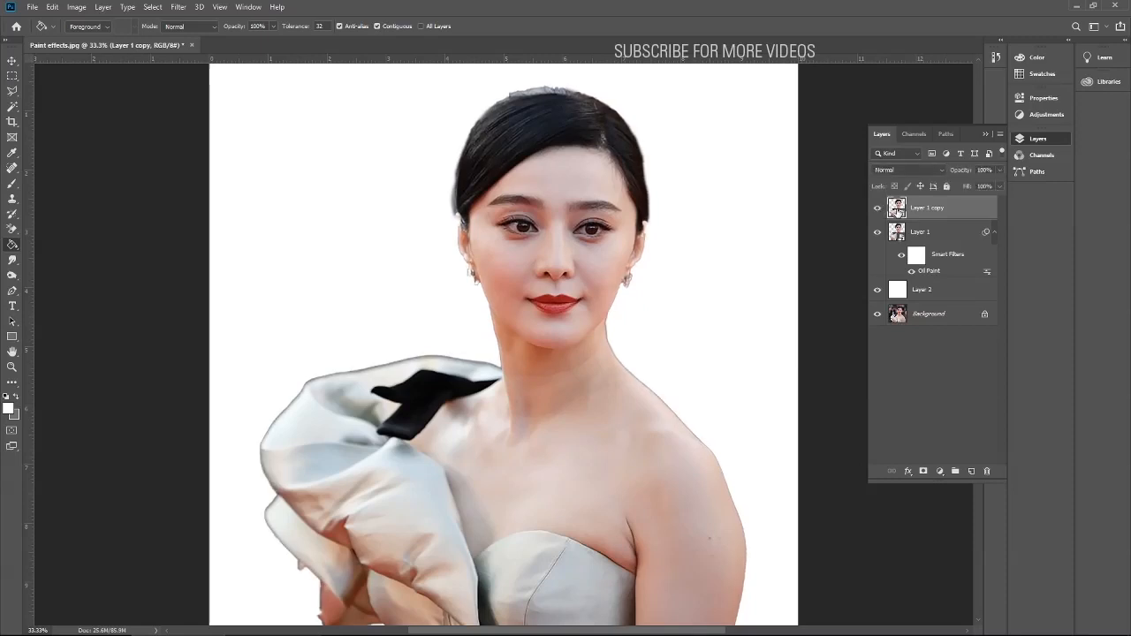
{"action": "left_click_drag", "start_coordinate": [897, 211], "coordinate": [971, 472]}
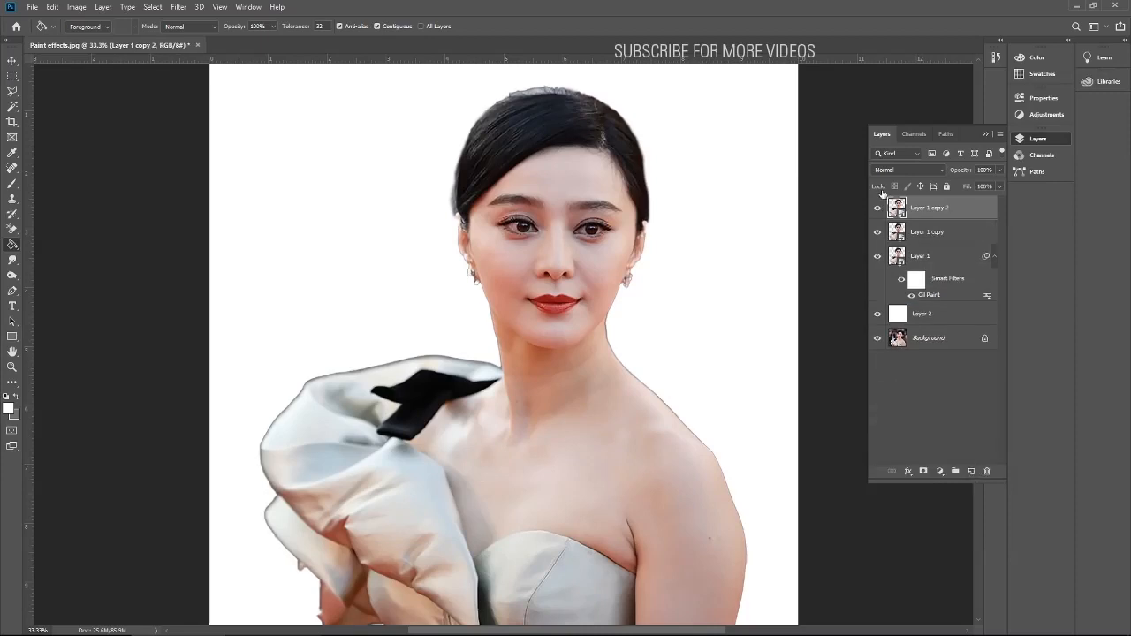
{"action": "left_click", "coordinate": [878, 208]}
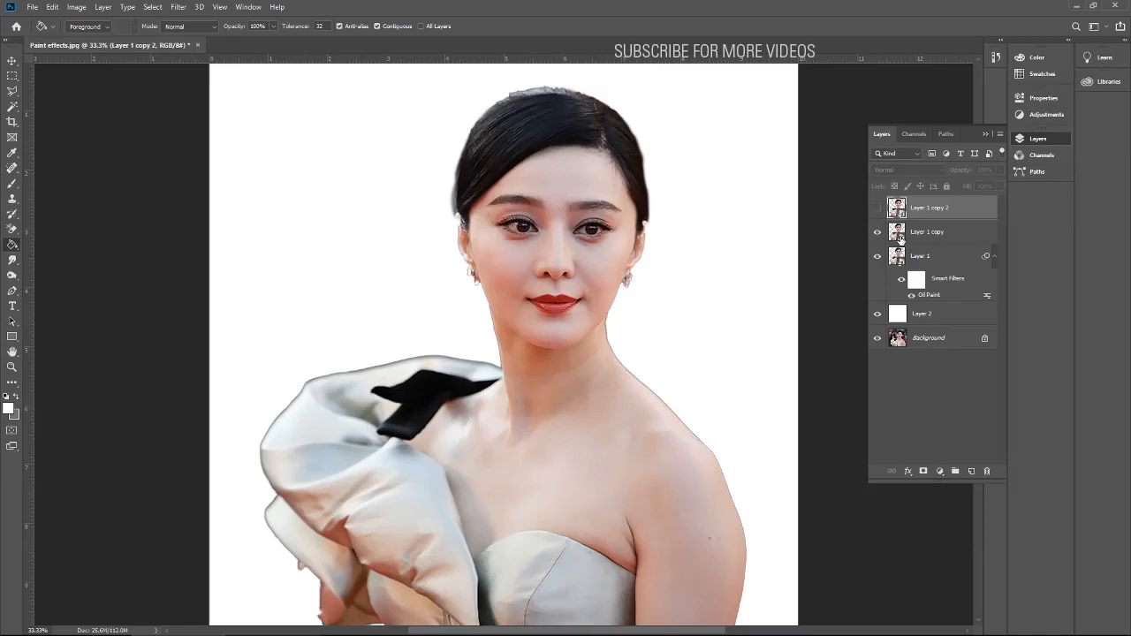
Start the Poster Edges filter on Layer 1 copy, center the face in the preview, and set Edge Thickness to 0
{"action": "left_click", "coordinate": [899, 235]}
{"action": "left_click", "coordinate": [178, 7]}
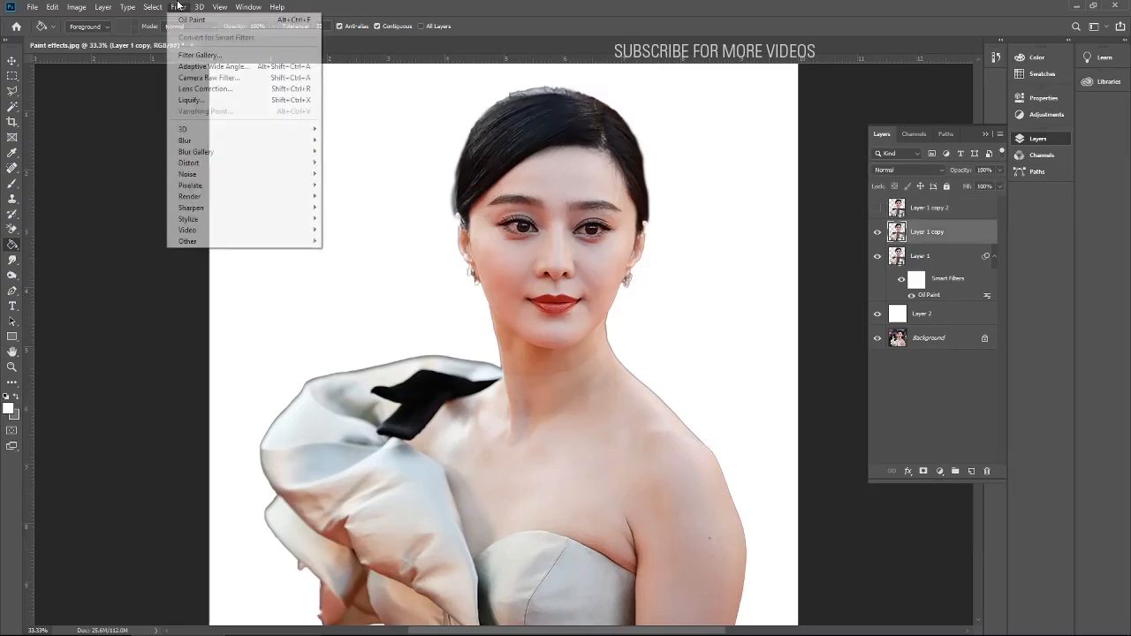
{"action": "left_click", "coordinate": [192, 55]}
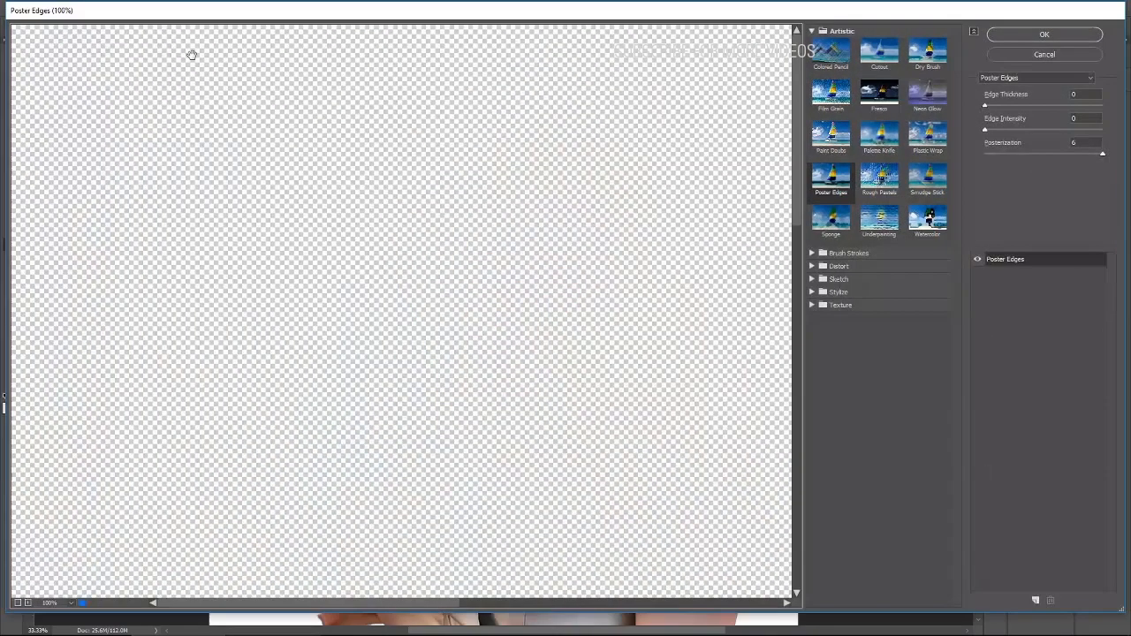
{"action": "left_click_drag", "start_coordinate": [742, 233], "coordinate": [327, 169]}
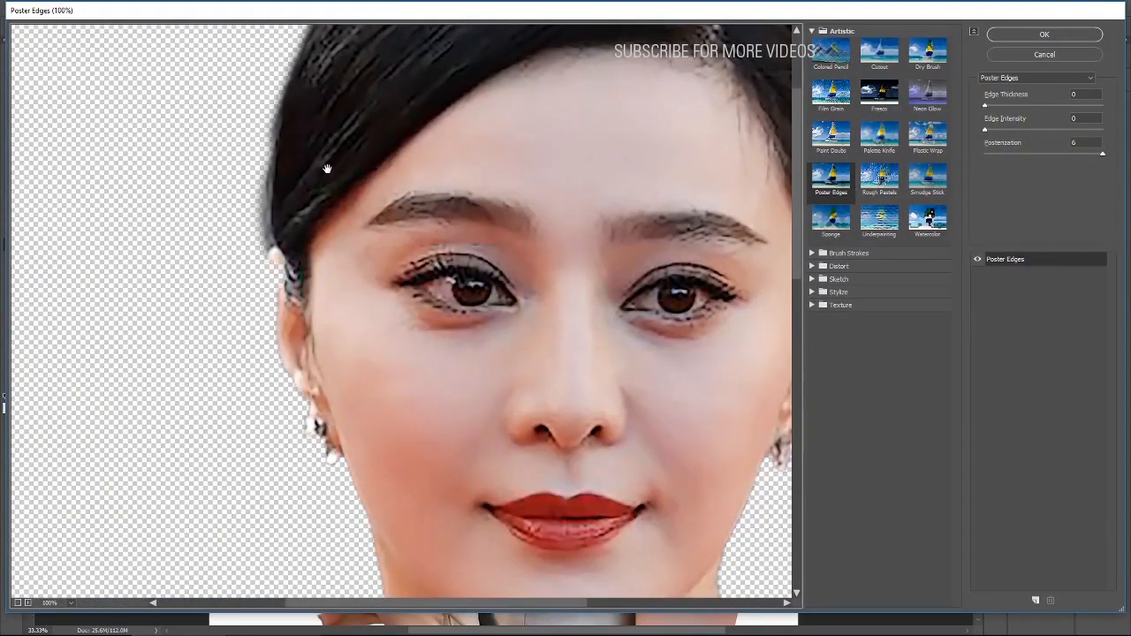
{"action": "left_click_drag", "start_coordinate": [495, 273], "coordinate": [365, 191]}
{"action": "left_click", "coordinate": [1082, 116]}
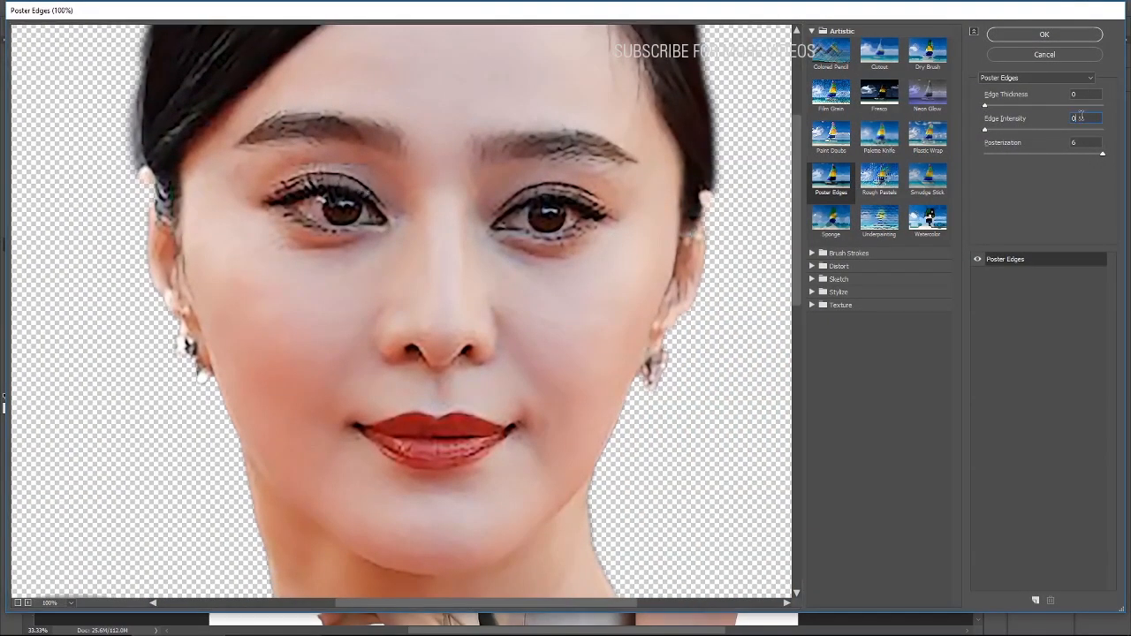
{"action": "left_click_drag", "start_coordinate": [985, 105], "coordinate": [1014, 106]}
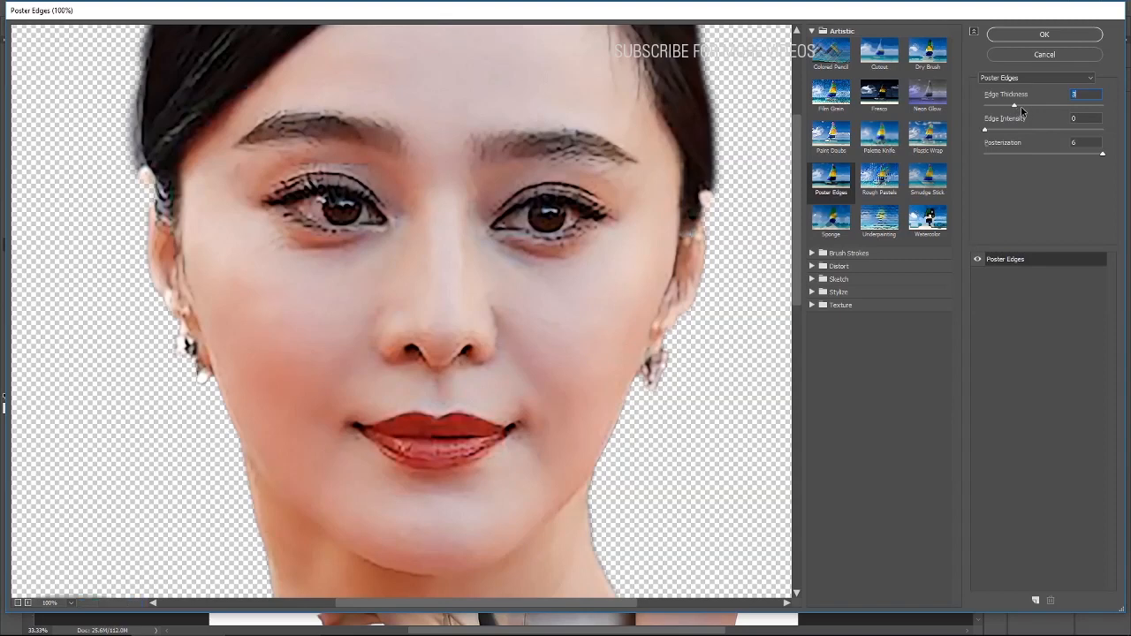
{"action": "left_click_drag", "start_coordinate": [1021, 106], "coordinate": [975, 104]}
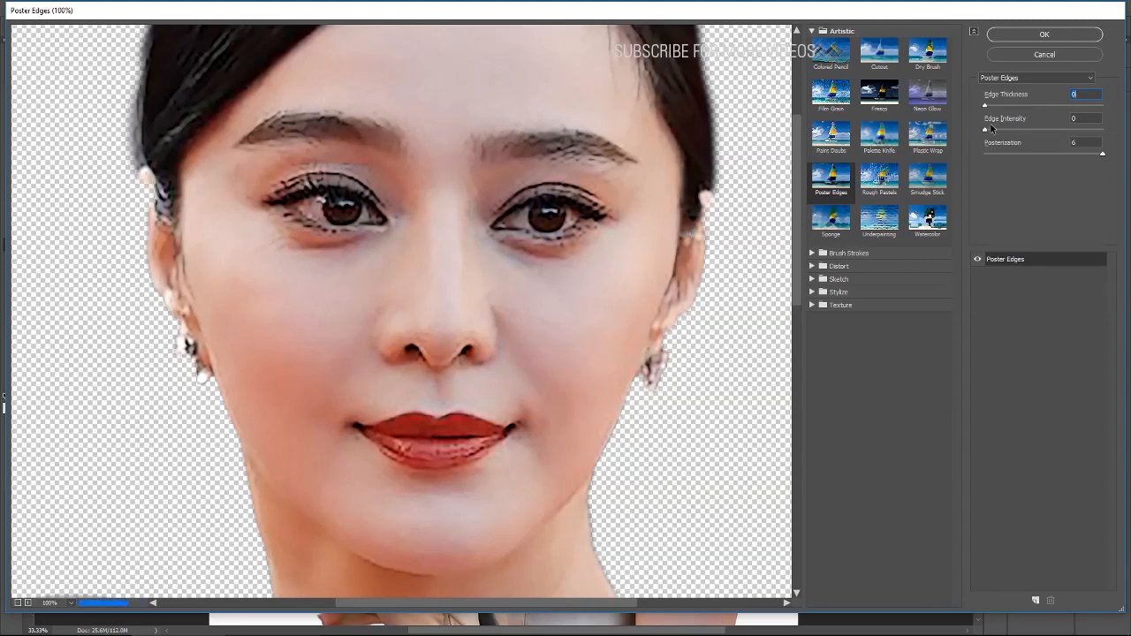
Set the Poster Edges Edge Intensity to 4 and Posterization to 6, and apply the filter
{"action": "key", "text": "Tab"}
{"action": "type", "text": "3"}
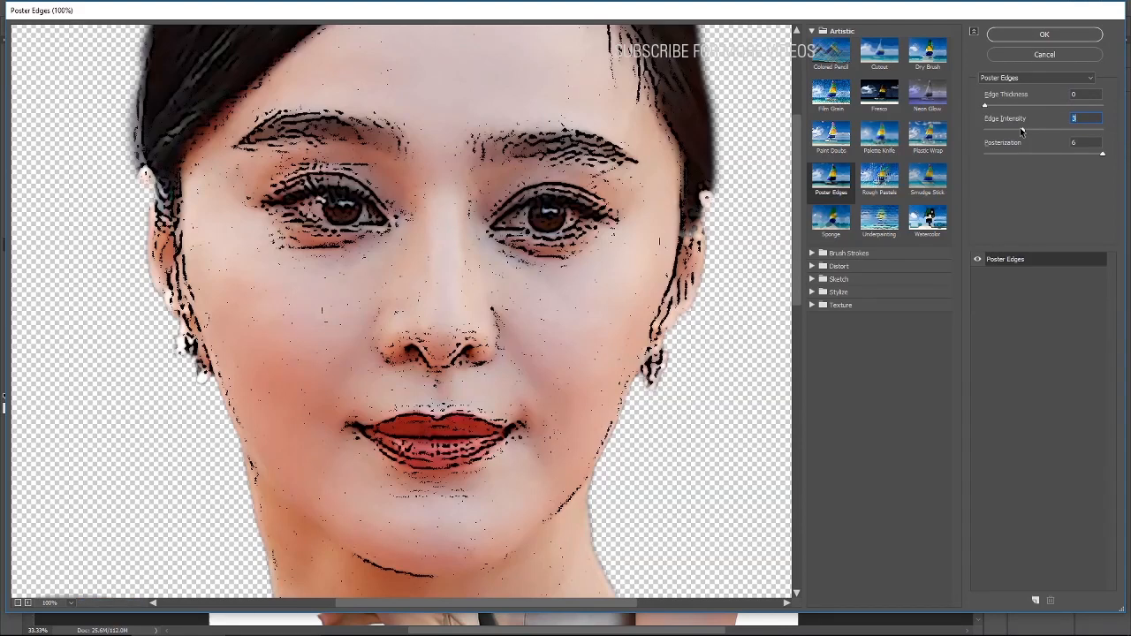
{"action": "left_click_drag", "start_coordinate": [1021, 131], "coordinate": [1117, 156]}
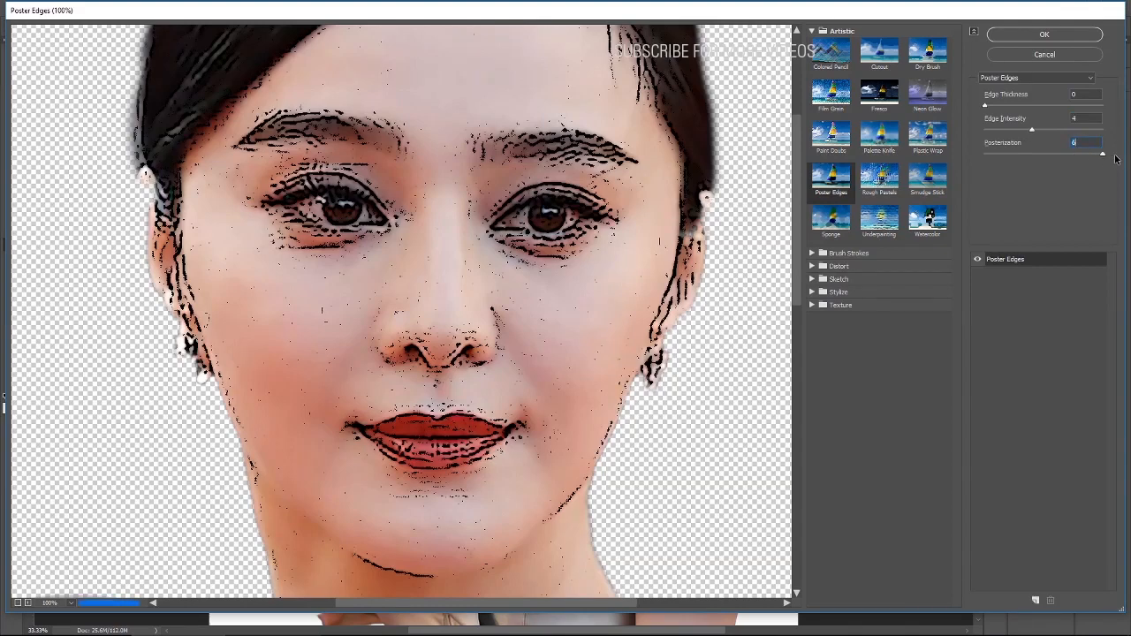
{"action": "left_click", "coordinate": [1045, 36]}
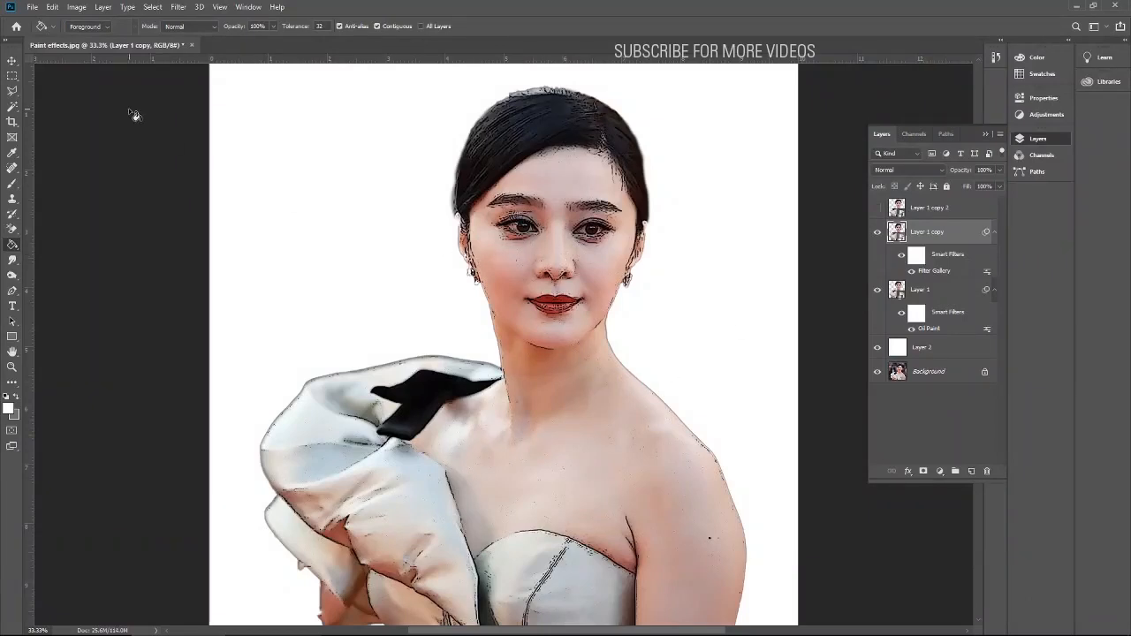
Apply the Oil Paint filter to Layer 1 copy with Stylization 9, Cleanliness 7, Bristle Detail 6 and Shine 0
{"action": "left_click", "coordinate": [178, 6]}
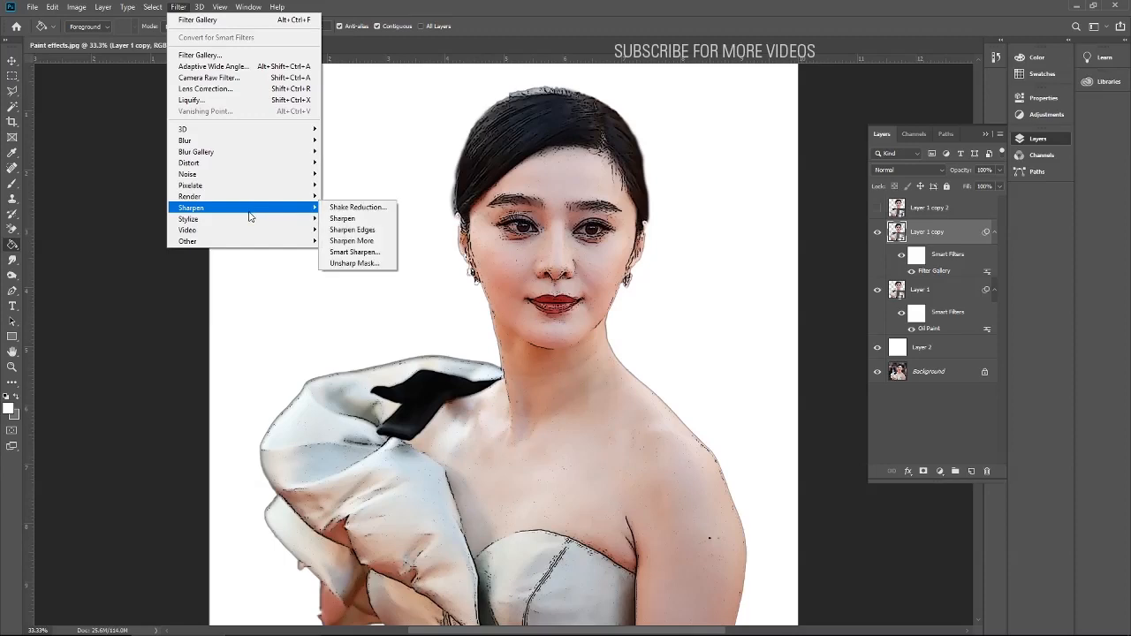
{"action": "mouse_move", "coordinate": [301, 219]}
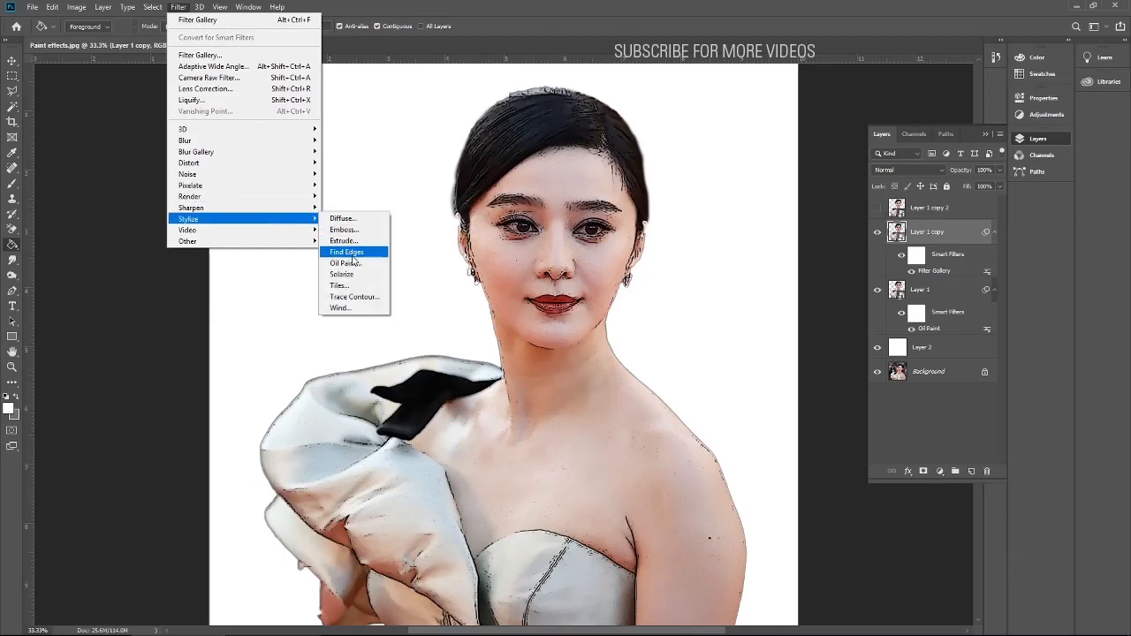
{"action": "left_click", "coordinate": [346, 263]}
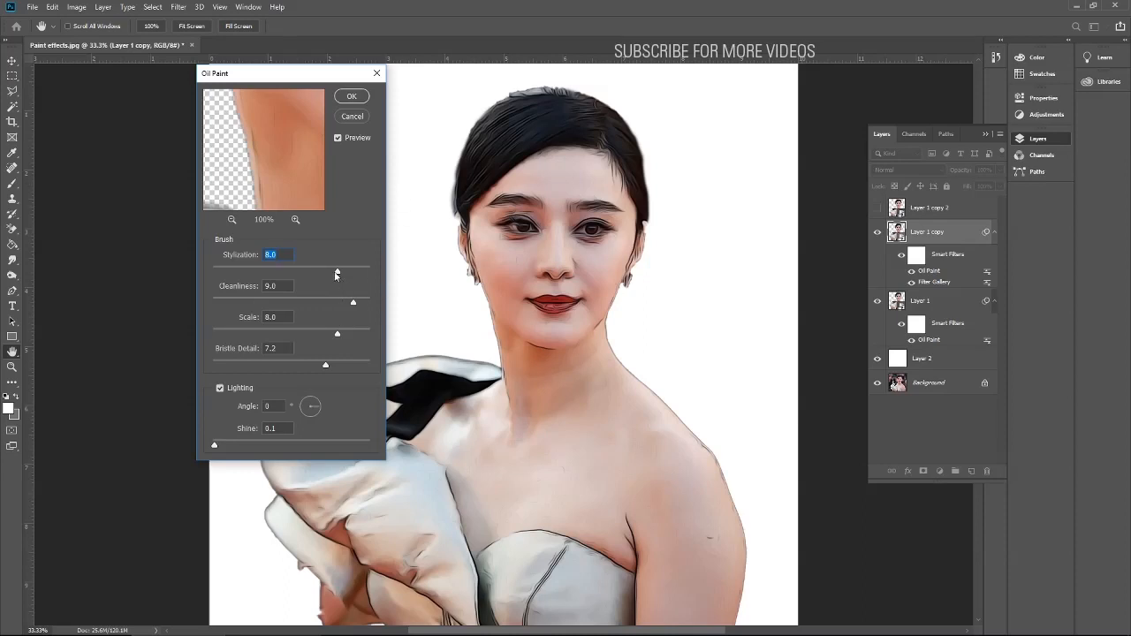
{"action": "type", "text": "9"}
{"action": "key", "text": "Tab"}
{"action": "type", "text": "7"}
{"action": "left_click_drag", "start_coordinate": [283, 349], "coordinate": [215, 340]}
{"action": "type", "text": "6"}
{"action": "left_click_drag", "start_coordinate": [283, 428], "coordinate": [202, 419]}
{"action": "type", "text": "0"}
{"action": "left_click", "coordinate": [350, 97]}
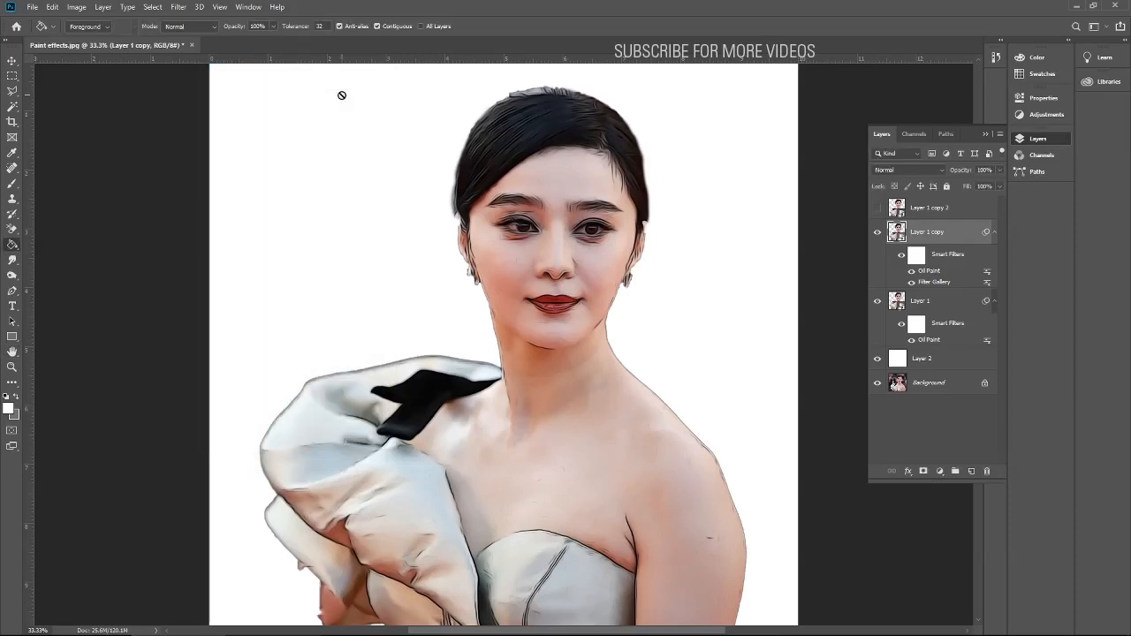
Set Layer 1 copy to Overlay blending at 39% opacity and compare the image with and without it
{"action": "left_click", "coordinate": [934, 169]}
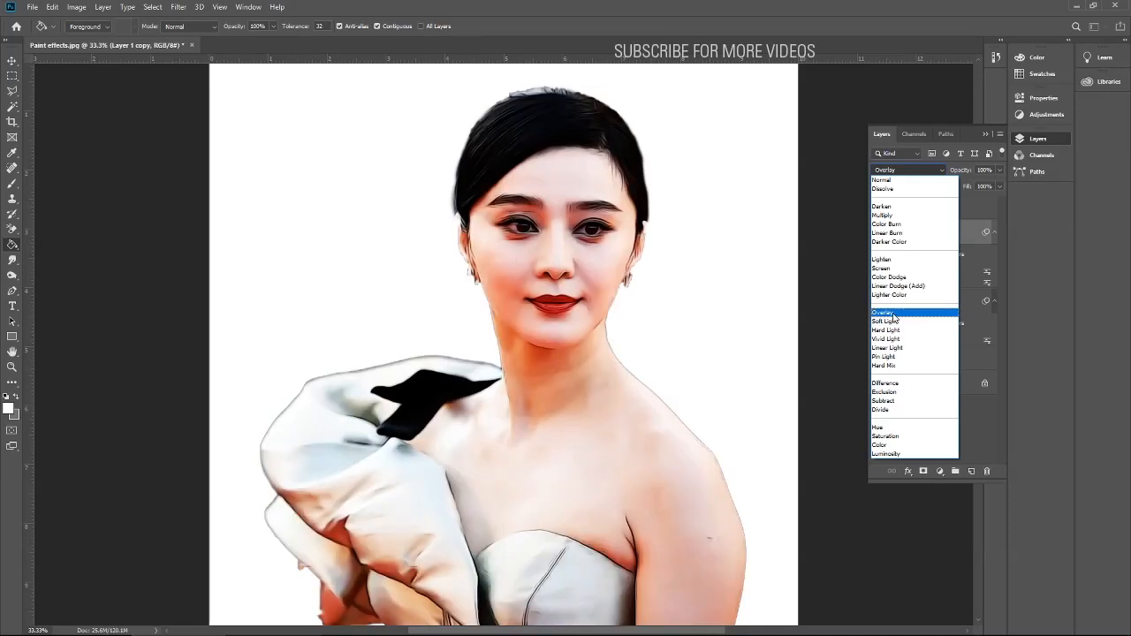
{"action": "left_click", "coordinate": [893, 314]}
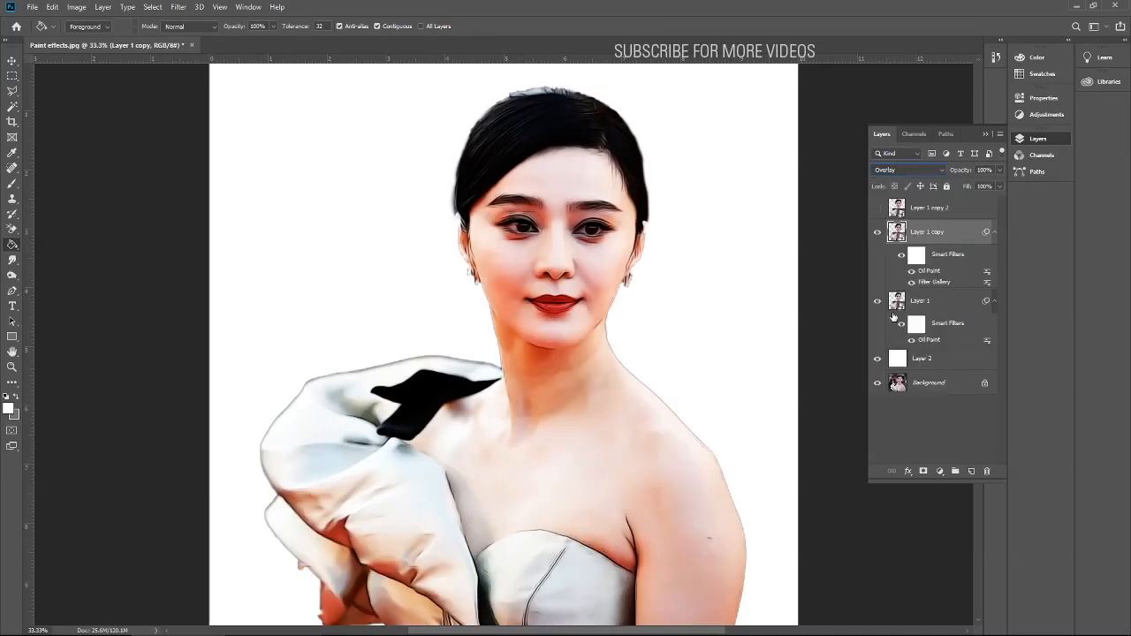
{"action": "left_click", "coordinate": [1000, 171]}
{"action": "left_click", "coordinate": [975, 184]}
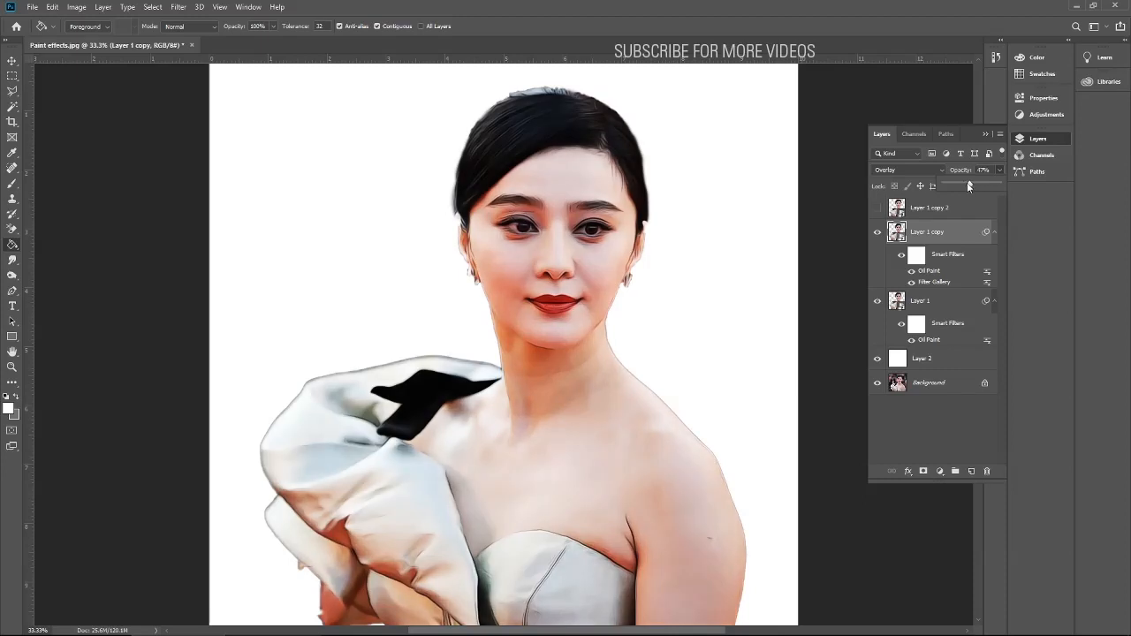
{"action": "left_click_drag", "start_coordinate": [970, 183], "coordinate": [966, 184]}
{"action": "left_click", "coordinate": [878, 234]}
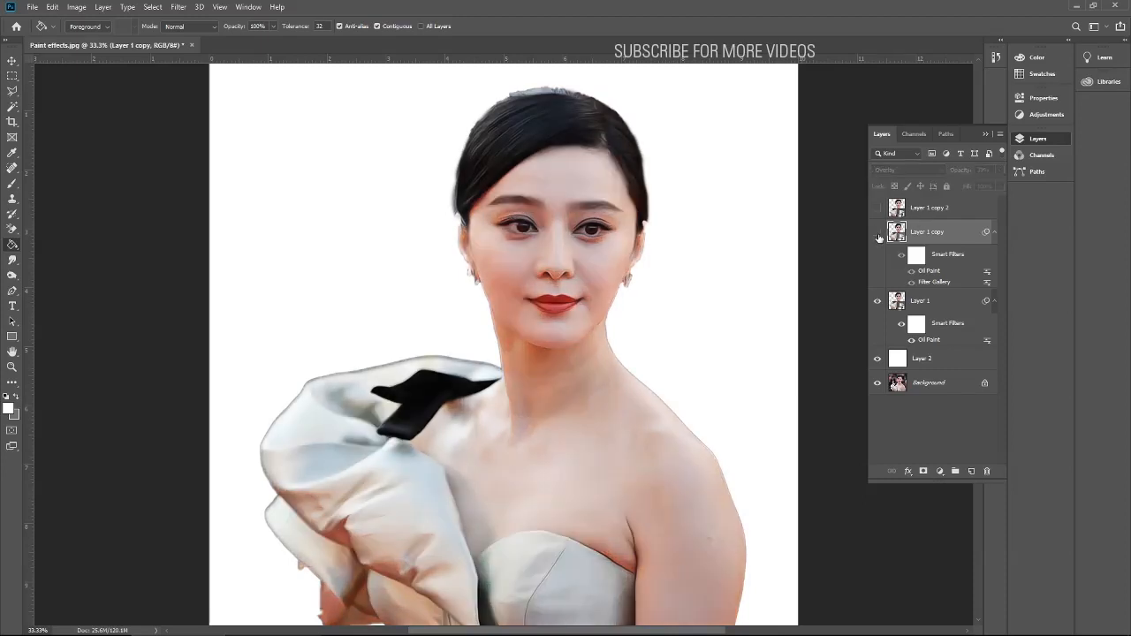
{"action": "left_click", "coordinate": [877, 235]}
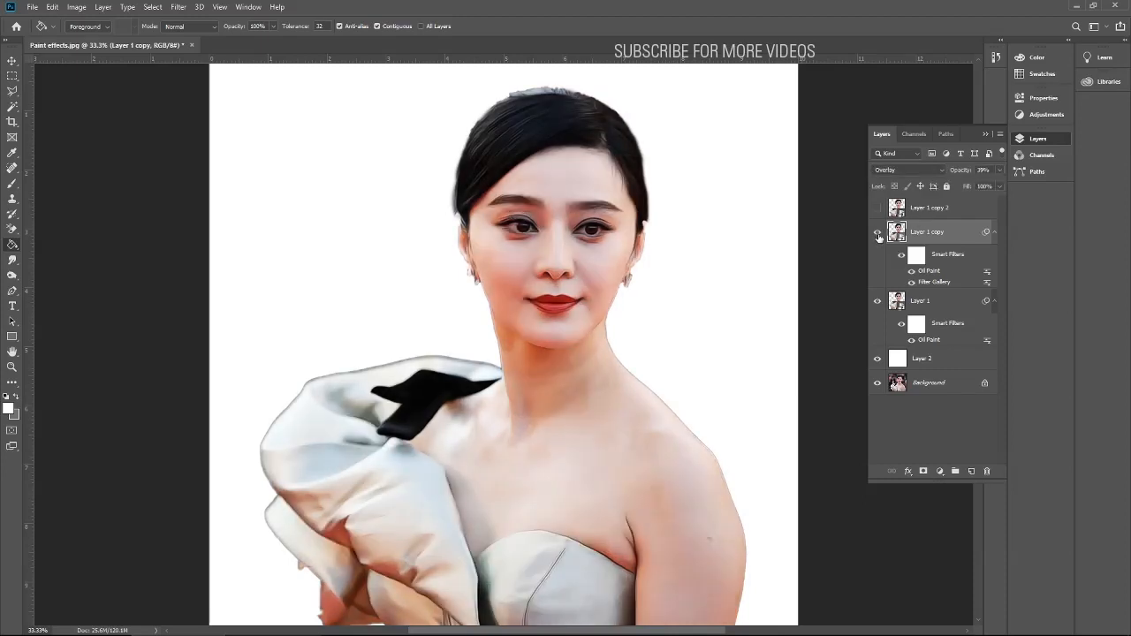
Set the opacity of Layer 1 copy to 25% and compare the image with the layer hidden and shown
{"action": "left_click", "coordinate": [982, 170]}
{"action": "type", "text": "25"}
{"action": "left_click", "coordinate": [877, 232]}
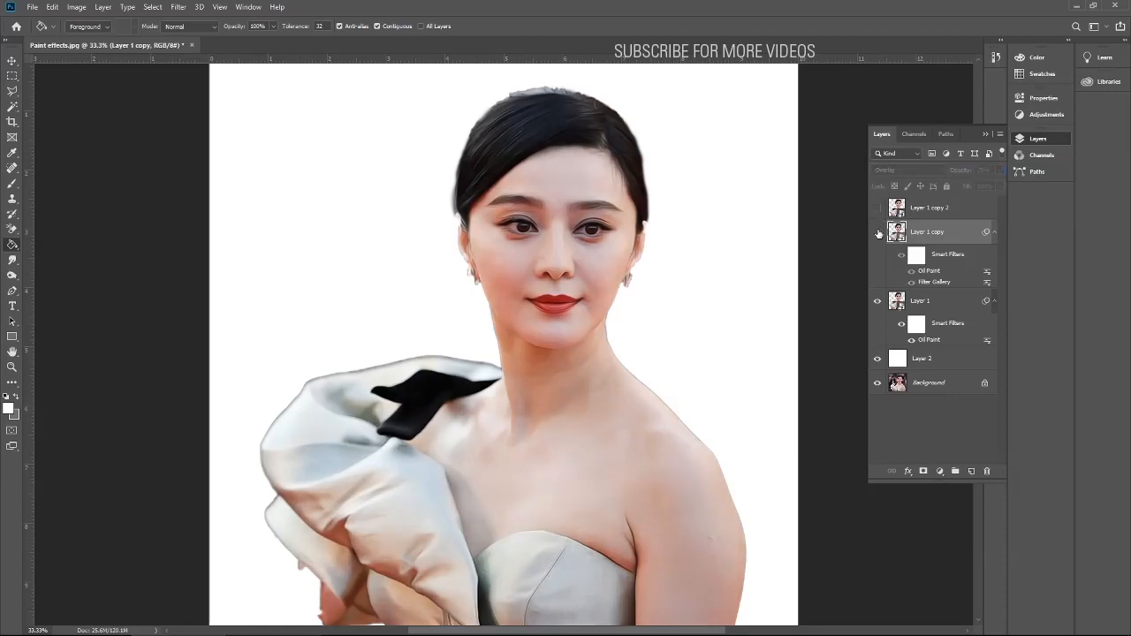
{"action": "left_click", "coordinate": [877, 232]}
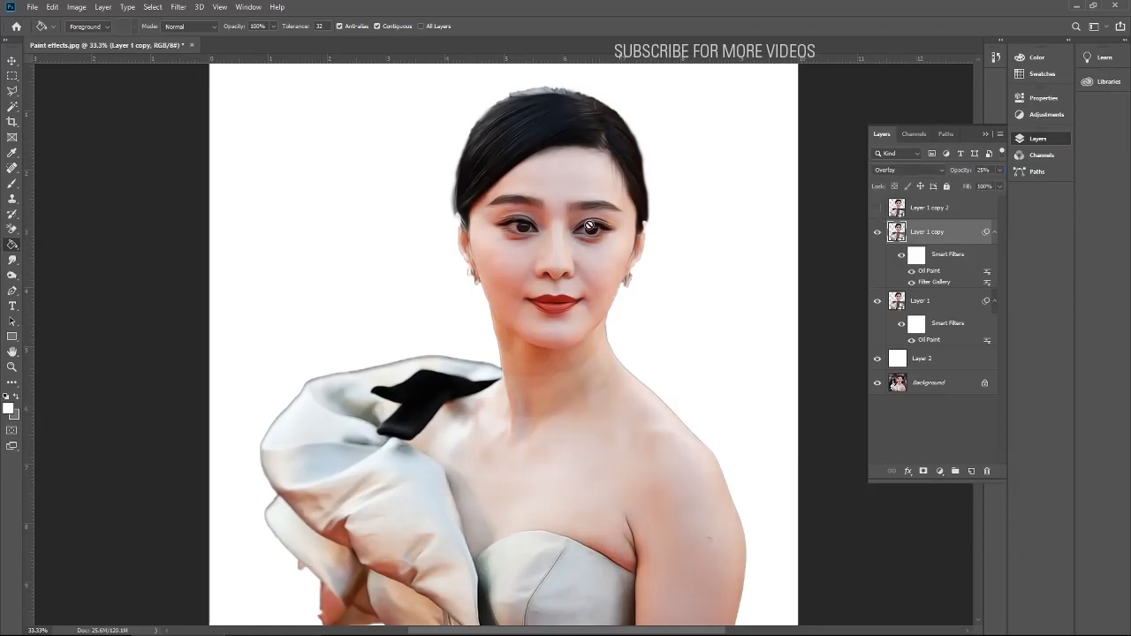
{"action": "left_click", "coordinate": [878, 233]}
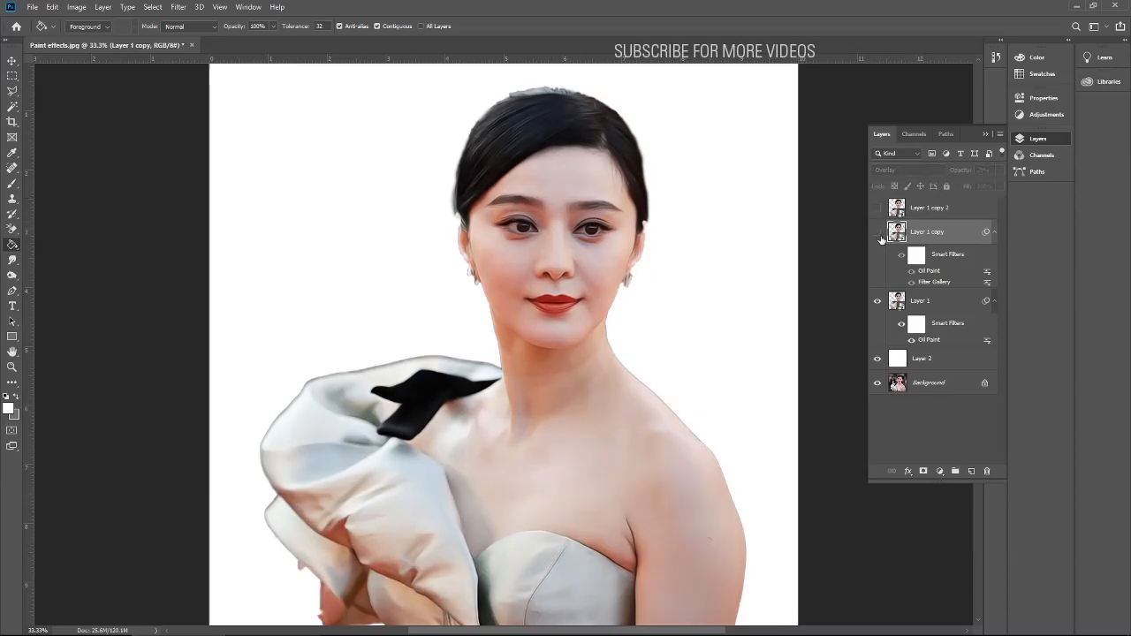
{"action": "left_click", "coordinate": [879, 232]}
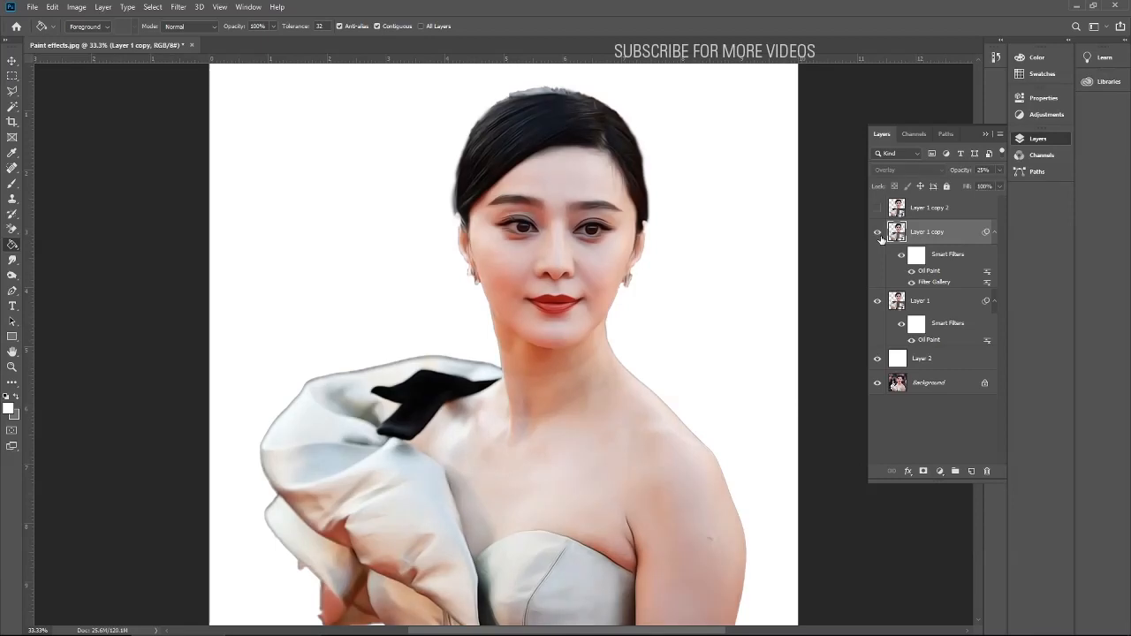
Show Layer 1 copy 2 and apply a High Pass filter to it with a radius of about 6 pixels
{"action": "left_click", "coordinate": [878, 211]}
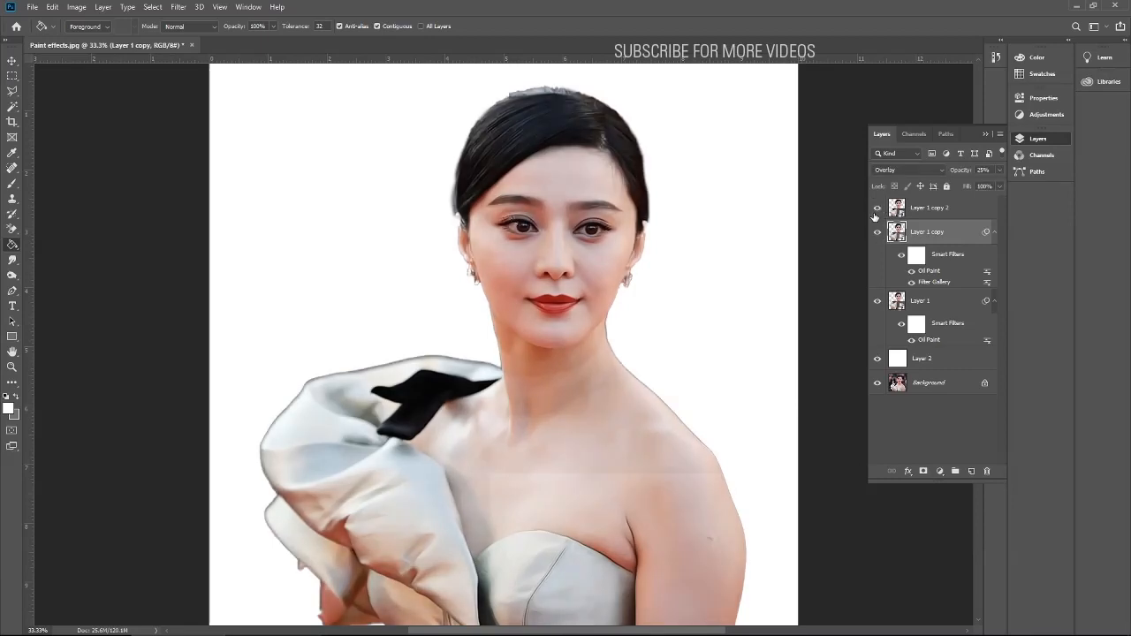
{"action": "left_click", "coordinate": [896, 210]}
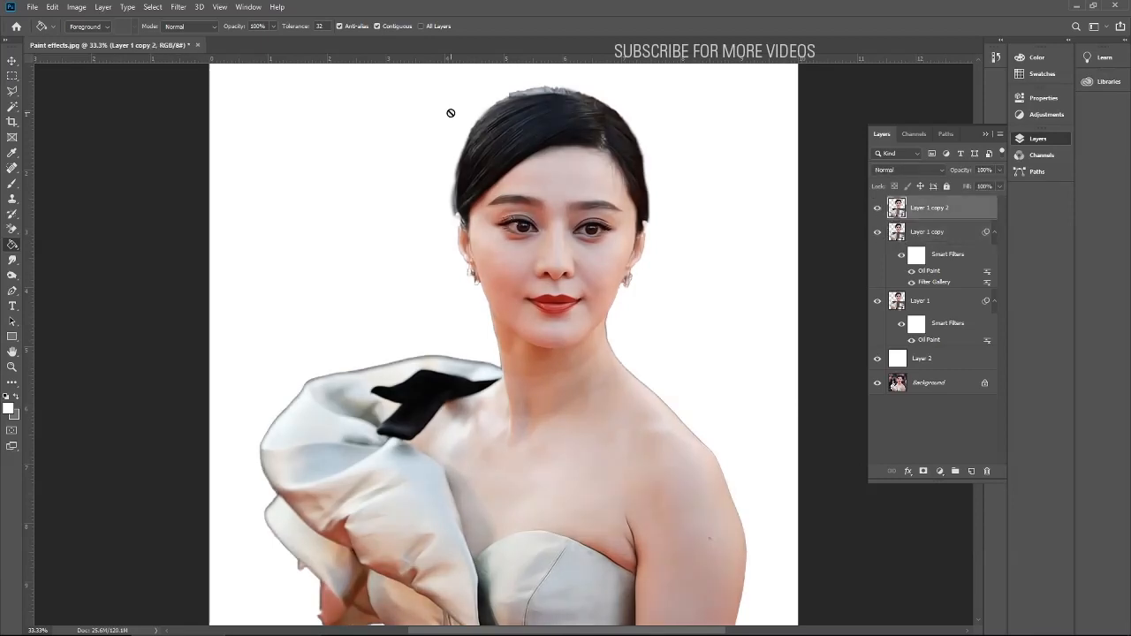
{"action": "left_click", "coordinate": [179, 7]}
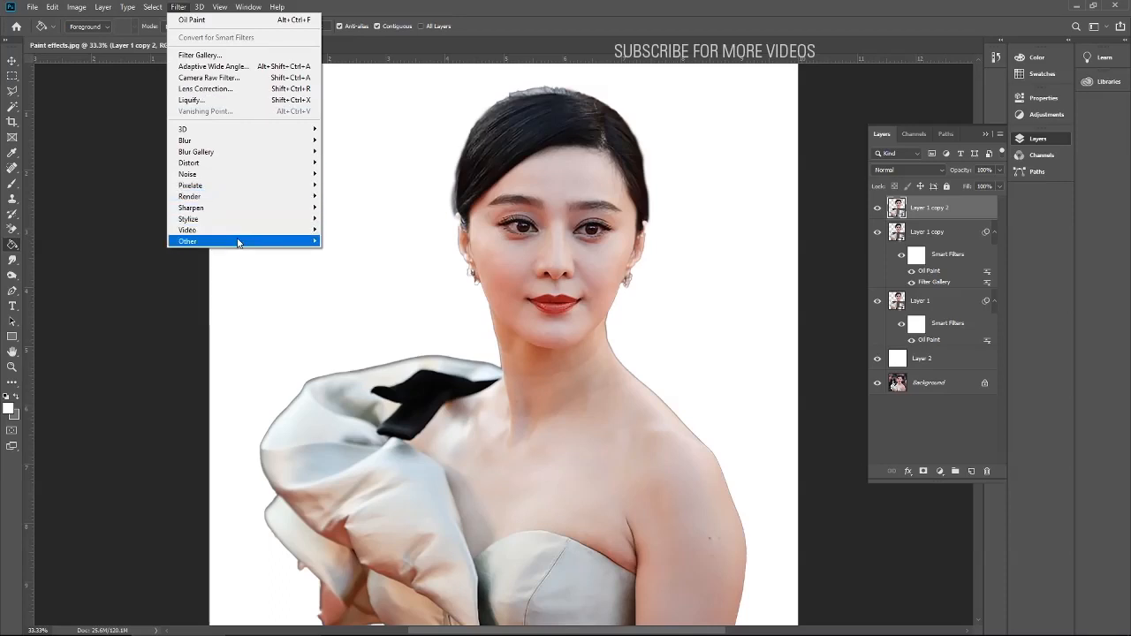
{"action": "mouse_move", "coordinate": [237, 241]}
{"action": "left_click", "coordinate": [362, 254]}
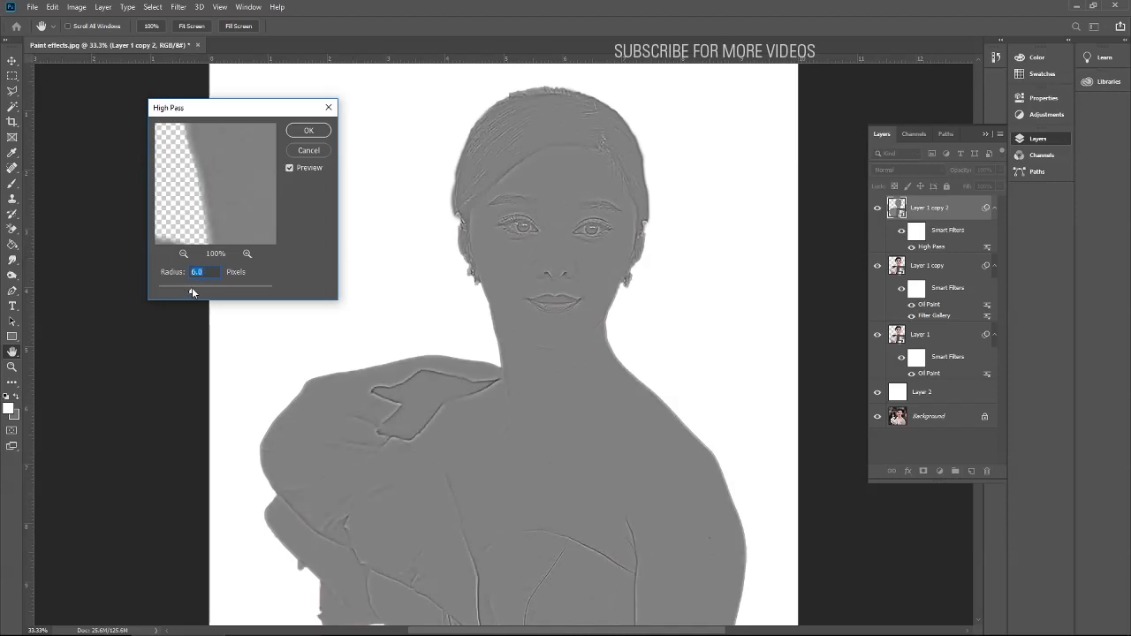
{"action": "left_click", "coordinate": [310, 132]}
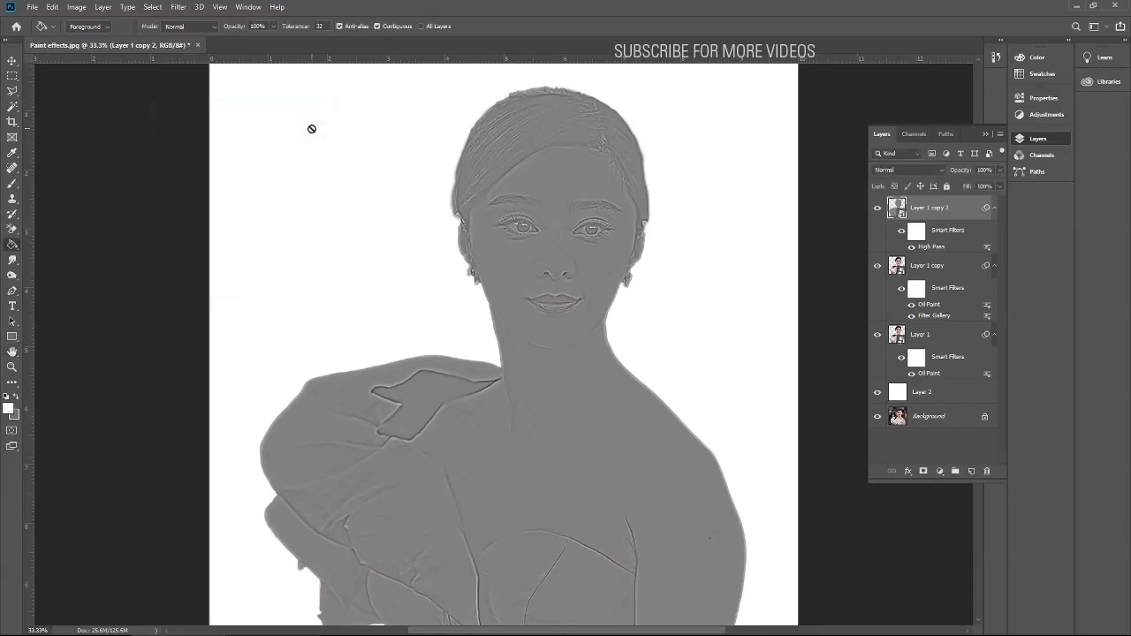
Change the blend mode of Layer 1 copy 2 to Overlay and compare the image with and without that layer
{"action": "left_click", "coordinate": [897, 169]}
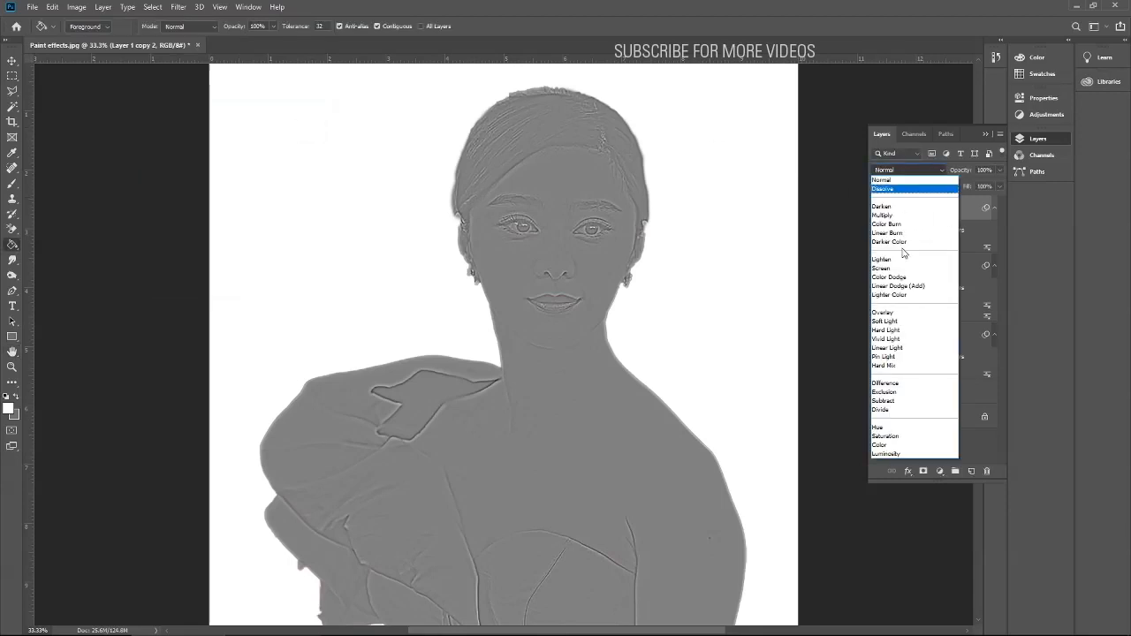
{"action": "left_click", "coordinate": [885, 312]}
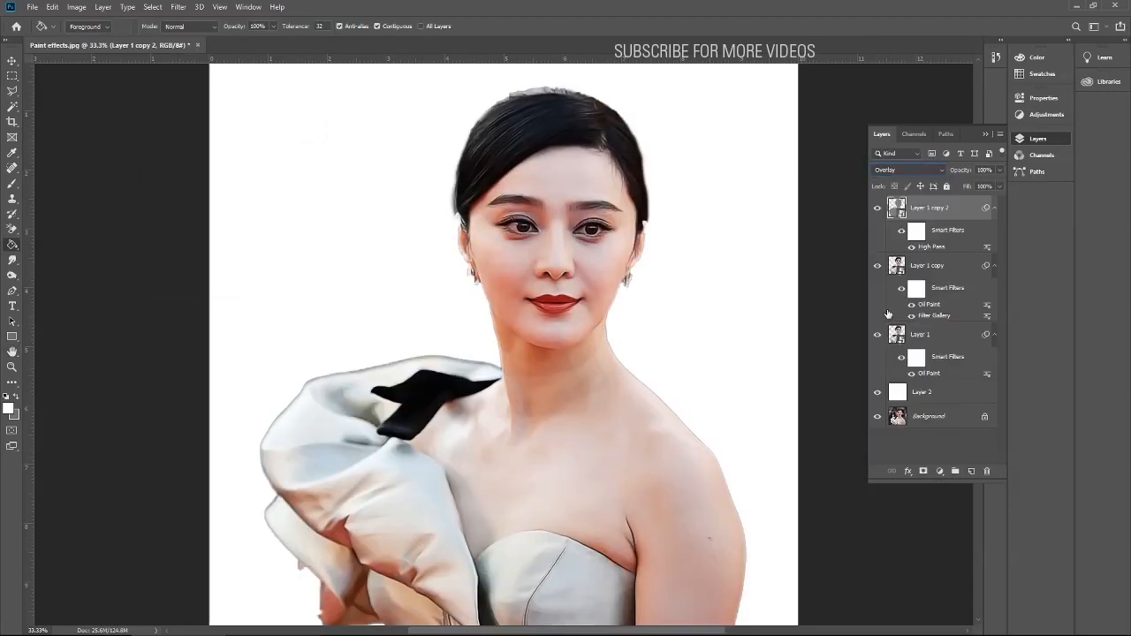
{"action": "left_click", "coordinate": [877, 208]}
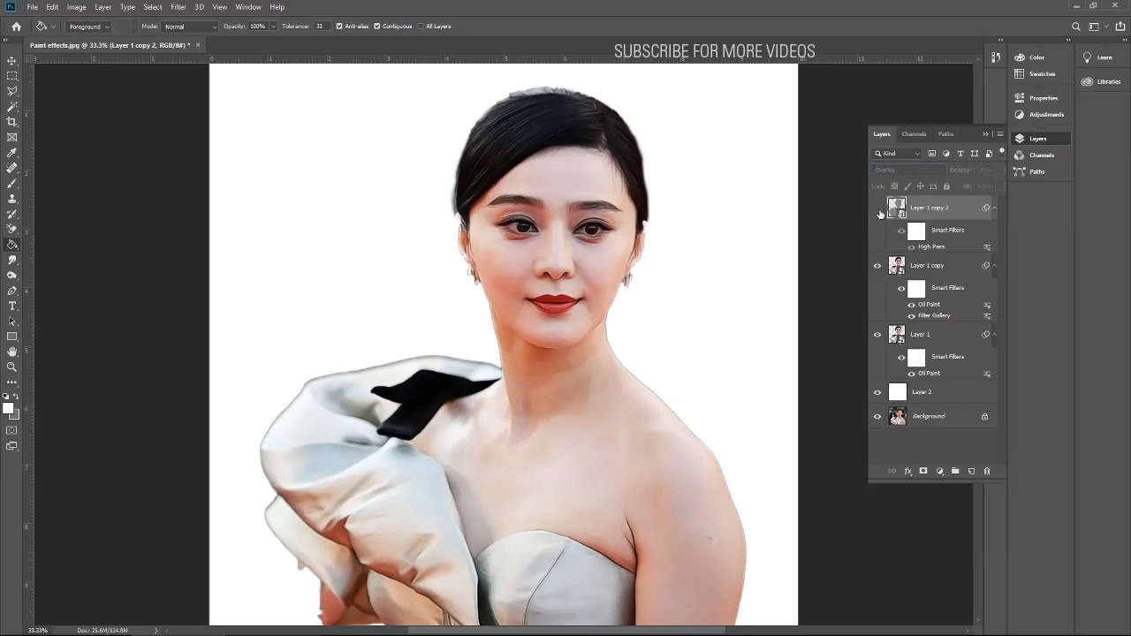
{"action": "left_click", "coordinate": [878, 209]}
{"action": "left_click", "coordinate": [878, 209]}
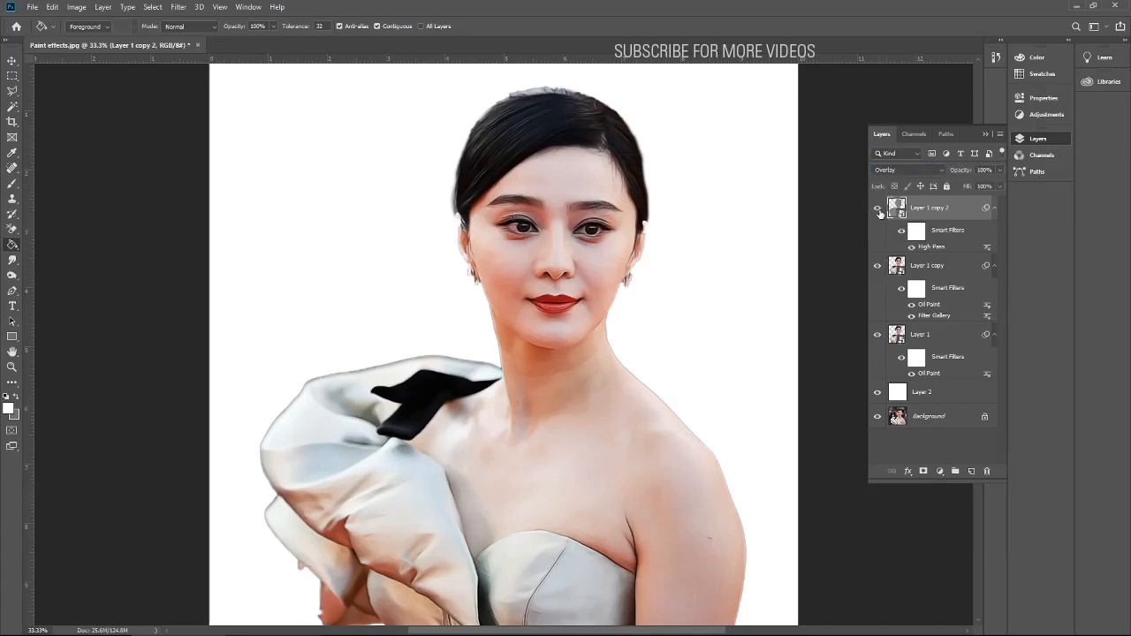
{"action": "left_click", "coordinate": [878, 209]}
{"action": "left_click", "coordinate": [878, 208]}
{"action": "left_click", "coordinate": [877, 209]}
{"action": "left_click", "coordinate": [877, 208]}
Edit the Poster Edges filter on Layer 1 copy, setting edge thickness to 1 and edge intensity to 7
{"action": "double_click", "coordinate": [929, 316]}
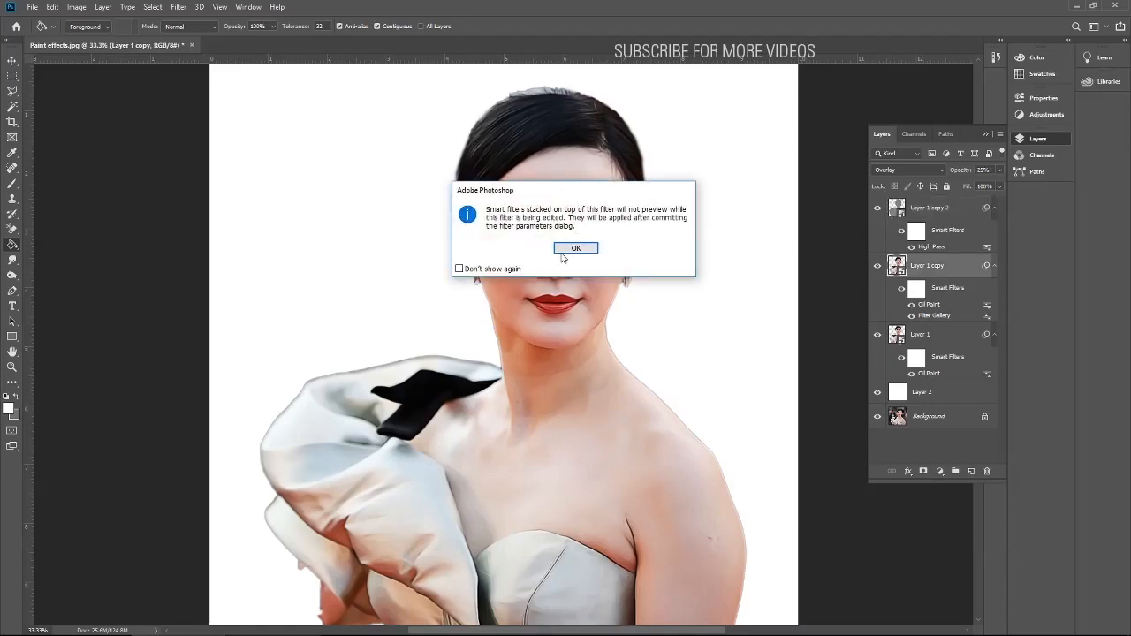
{"action": "left_click", "coordinate": [575, 248]}
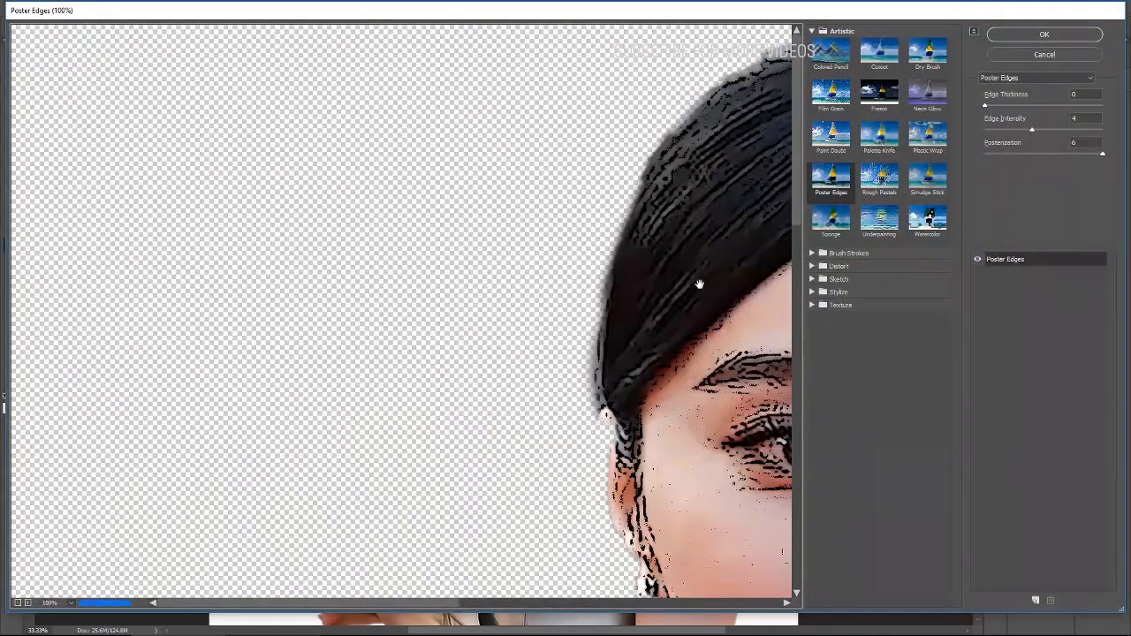
{"action": "left_click_drag", "start_coordinate": [699, 285], "coordinate": [310, 143]}
{"action": "left_click_drag", "start_coordinate": [385, 269], "coordinate": [302, 210]}
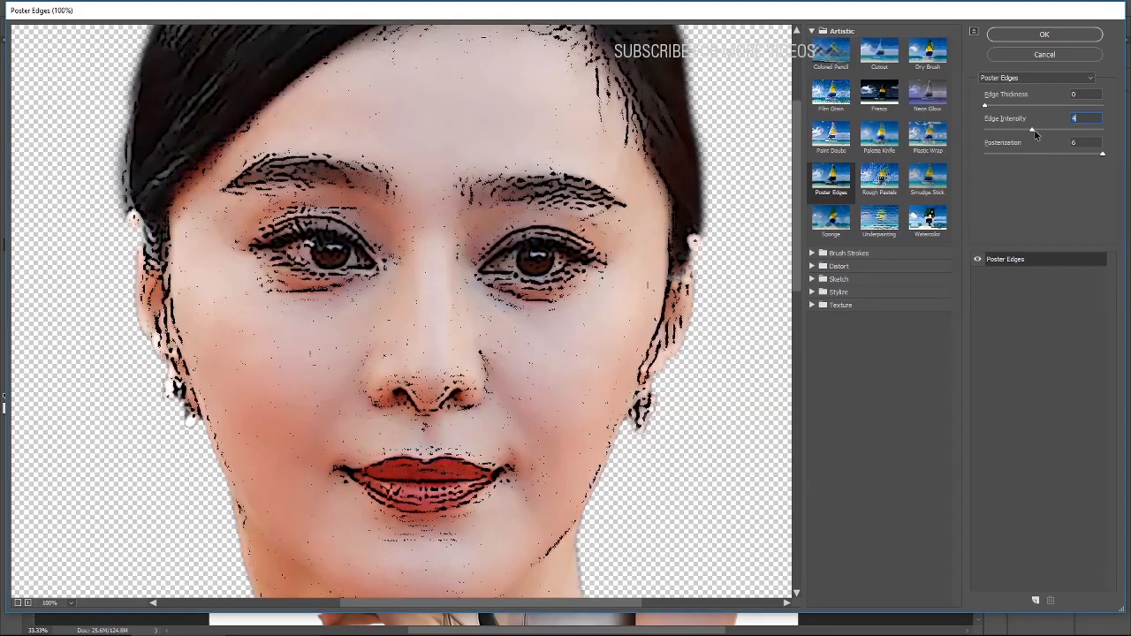
{"action": "left_click_drag", "start_coordinate": [1034, 130], "coordinate": [1065, 132]}
{"action": "left_click", "coordinate": [996, 106]}
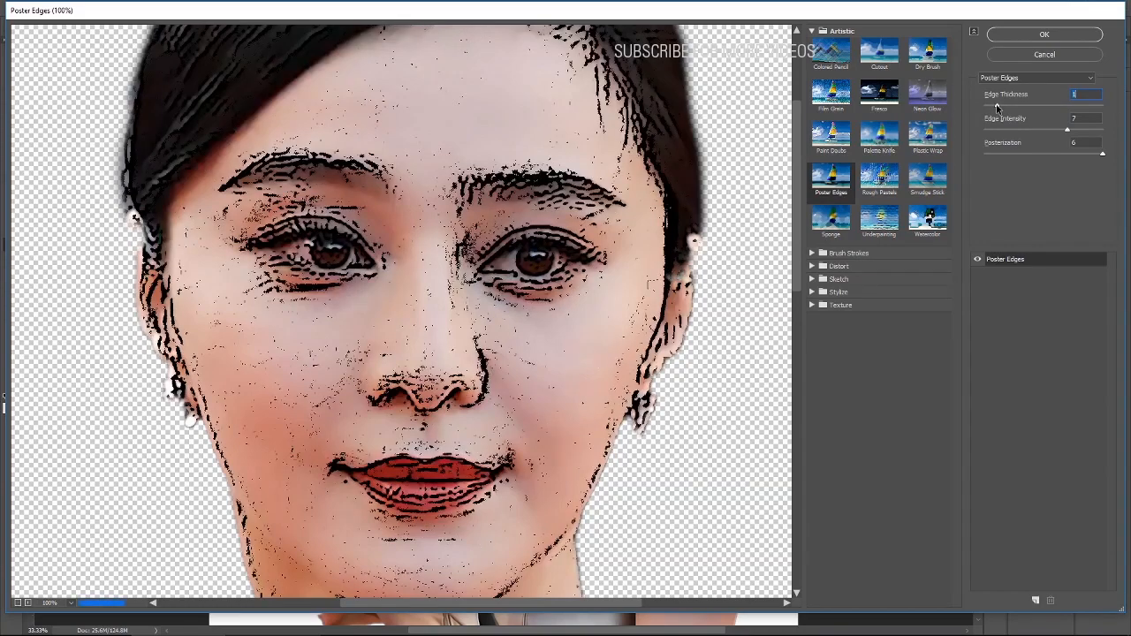
{"action": "left_click", "coordinate": [1038, 35]}
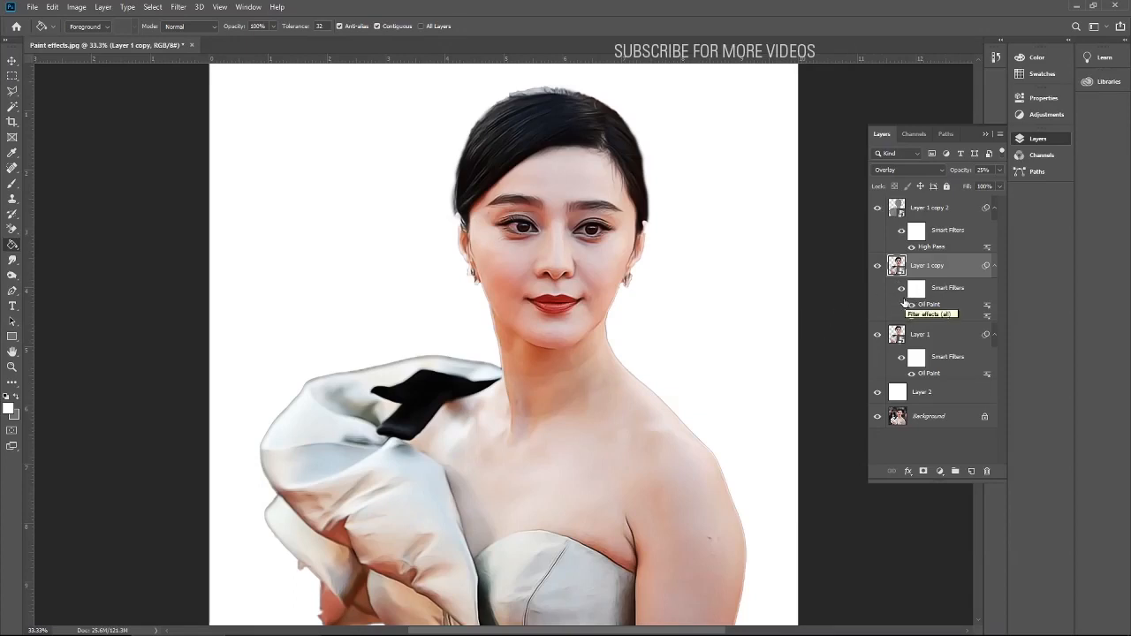
Compare the image with and without the Layer 1 copies, and hide the white Layer 2 to reveal the original background
{"action": "left_click", "coordinate": [878, 266]}
{"action": "left_click", "coordinate": [878, 266]}
{"action": "left_click", "coordinate": [879, 207]}
{"action": "left_click", "coordinate": [877, 391]}
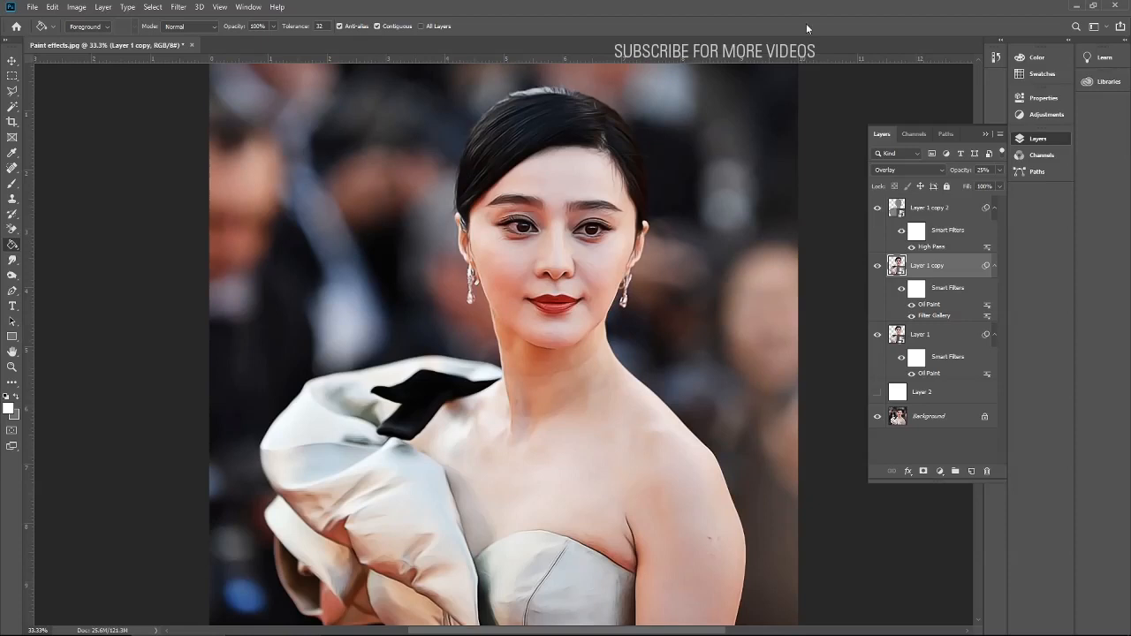
Create a new layer group, move Layer 1, Layer 1 copy and Layer 1 copy 2 into it, and collapse it
{"action": "left_click", "coordinate": [950, 212]}
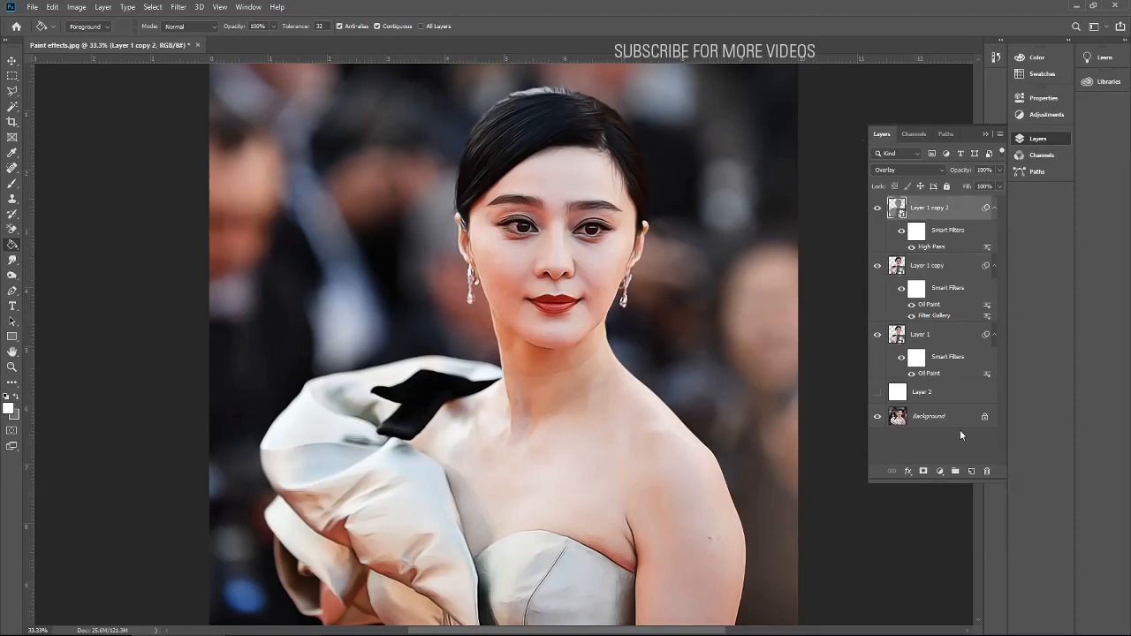
{"action": "left_click", "coordinate": [955, 471]}
{"action": "left_click", "coordinate": [903, 224]}
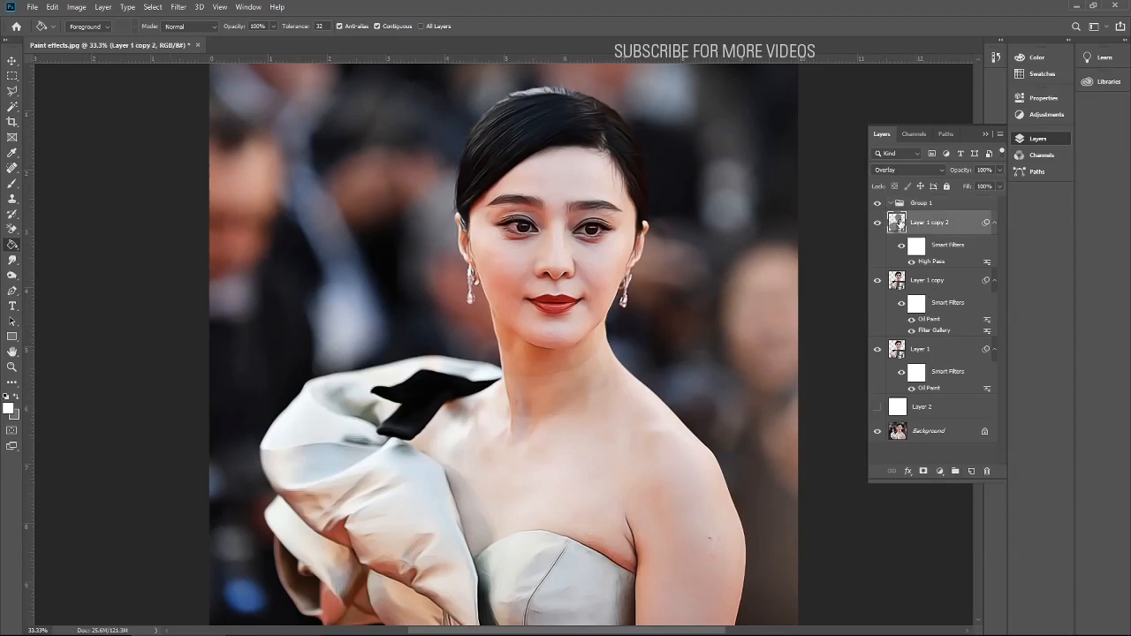
{"action": "left_click", "coordinate": [898, 352], "text": "shift"}
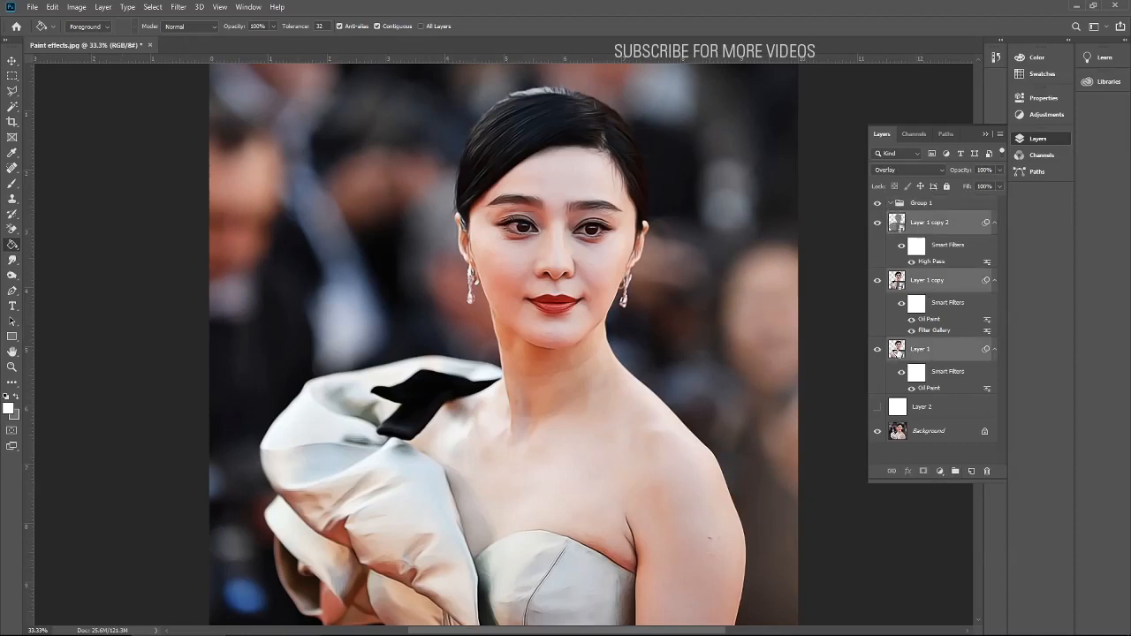
{"action": "left_click_drag", "start_coordinate": [897, 217], "coordinate": [895, 203]}
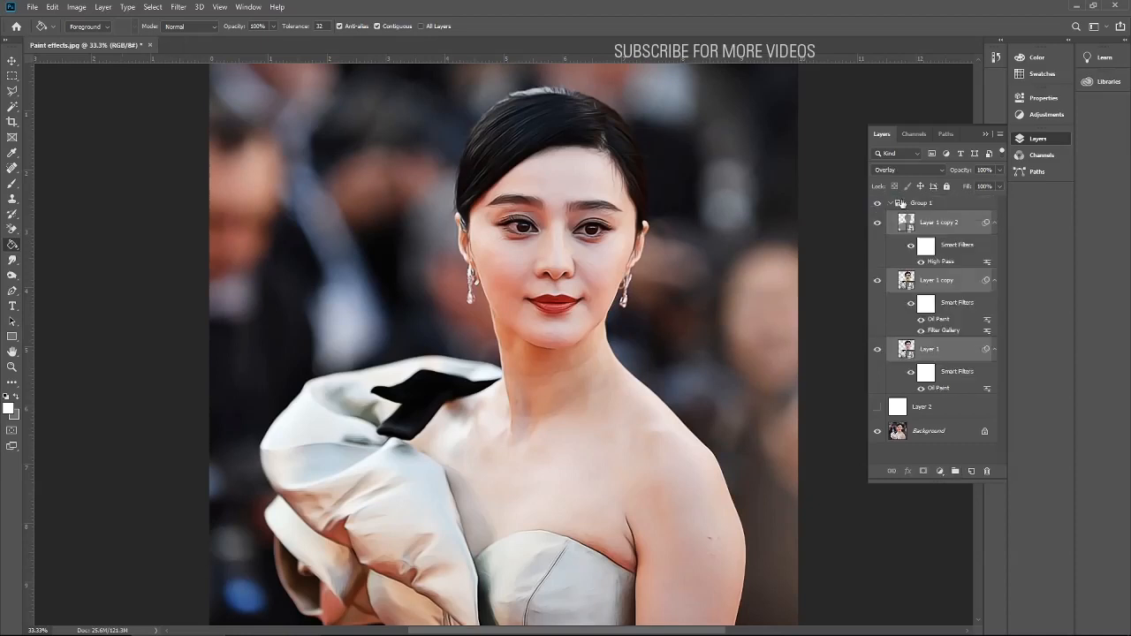
{"action": "left_click", "coordinate": [891, 204]}
Compare the portrait with the layer group hidden and shown
{"action": "left_click", "coordinate": [876, 205]}
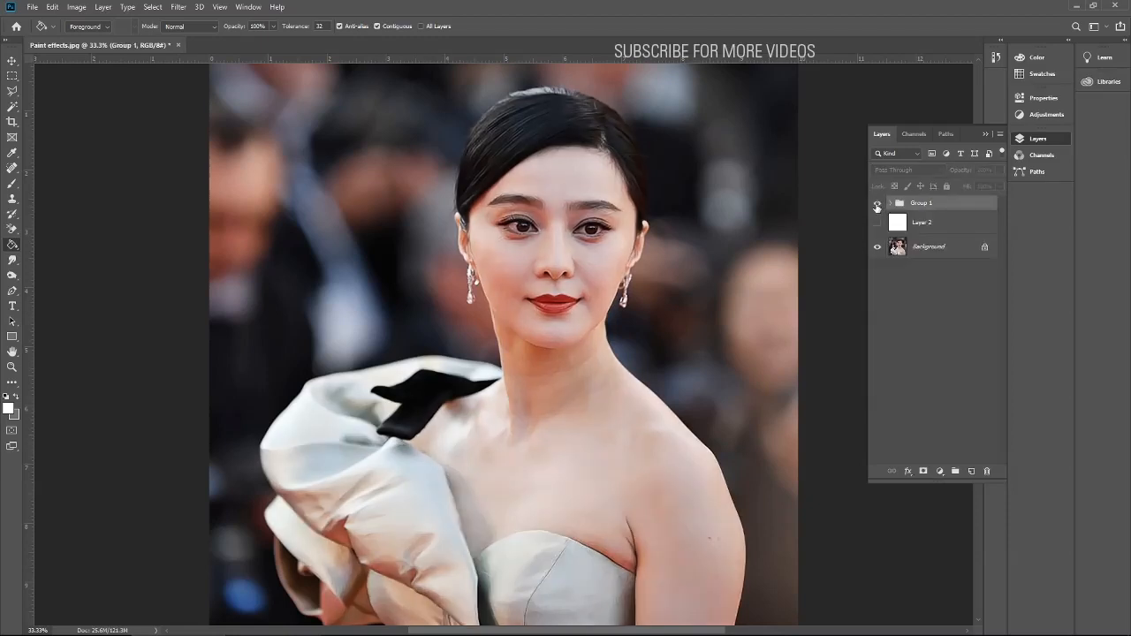
{"action": "left_click", "coordinate": [877, 205]}
{"action": "left_click", "coordinate": [877, 205]}
{"action": "left_click", "coordinate": [877, 205]}
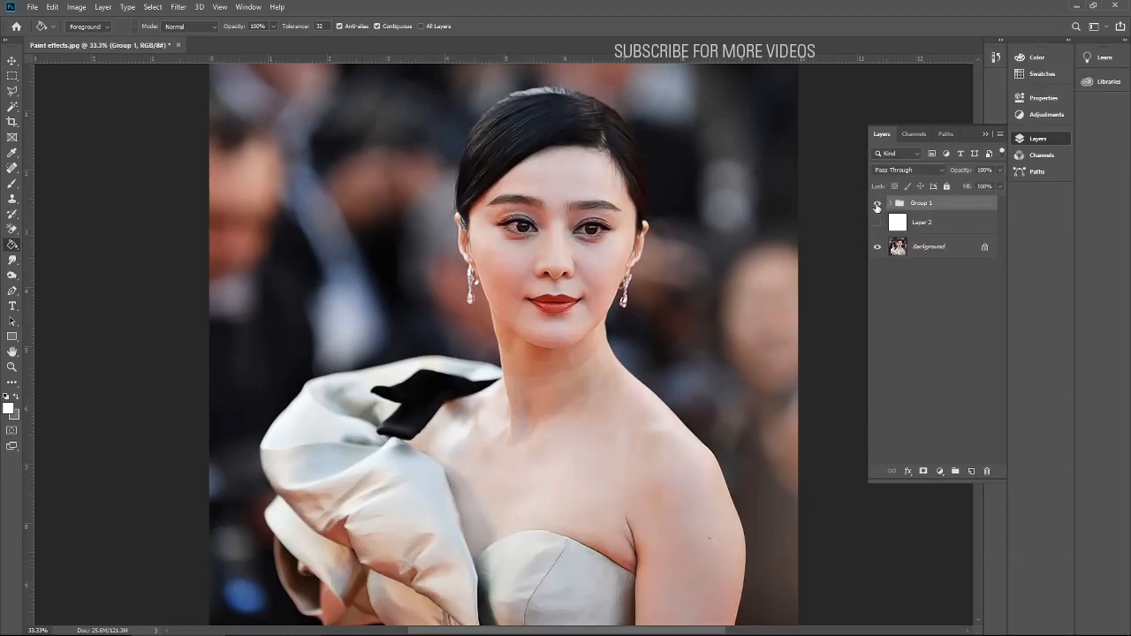